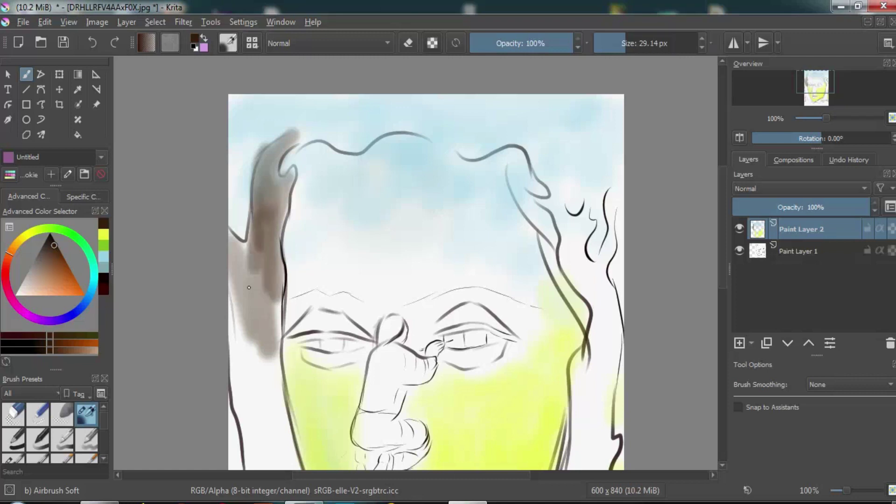
- With the Marker Details brush, paint dark brown over the left hair strand and upper trunk
drag(274, 223, 252, 411)
click(228, 43)
click(327, 140)
mouse_move(247, 336)
mouse_down()
mouse_move(268, 323)
mouse_move(277, 288)
mouse_up()
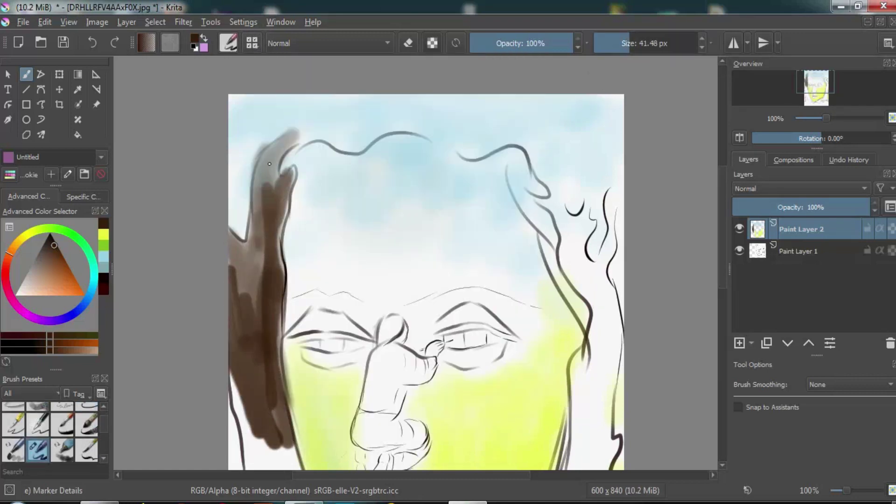
drag(269, 164, 255, 244)
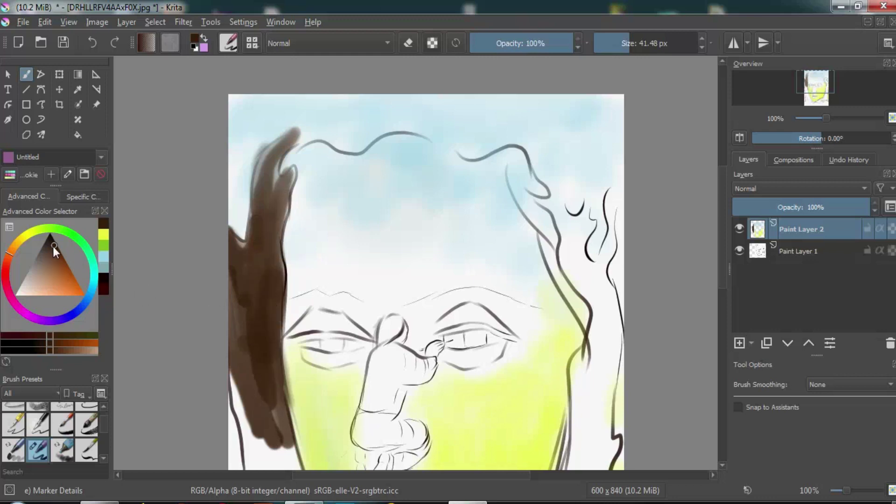
- Pick a darker brown and thicken the left trunk down toward the jaw
click(53, 240)
drag(294, 163, 271, 303)
drag(322, 294, 348, 410)
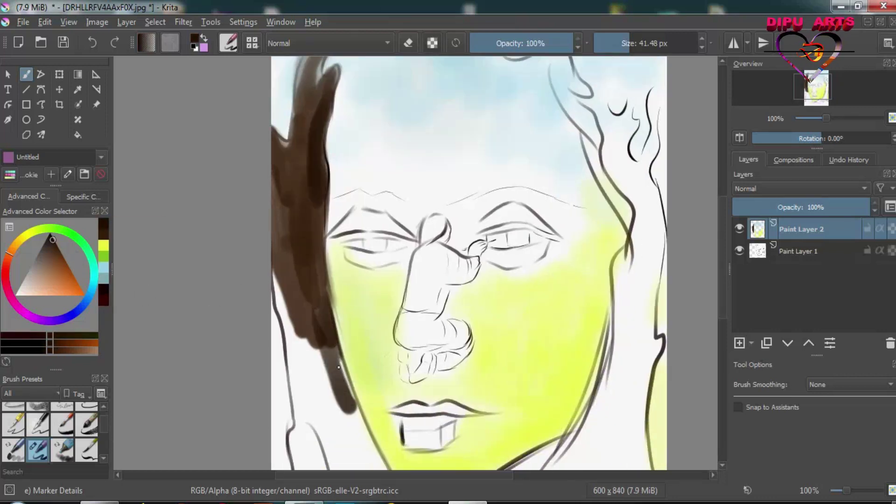
drag(338, 367, 357, 441)
drag(280, 261, 347, 436)
mouse_move(280, 226)
mouse_down()
mouse_move(333, 392)
mouse_move(301, 252)
mouse_up()
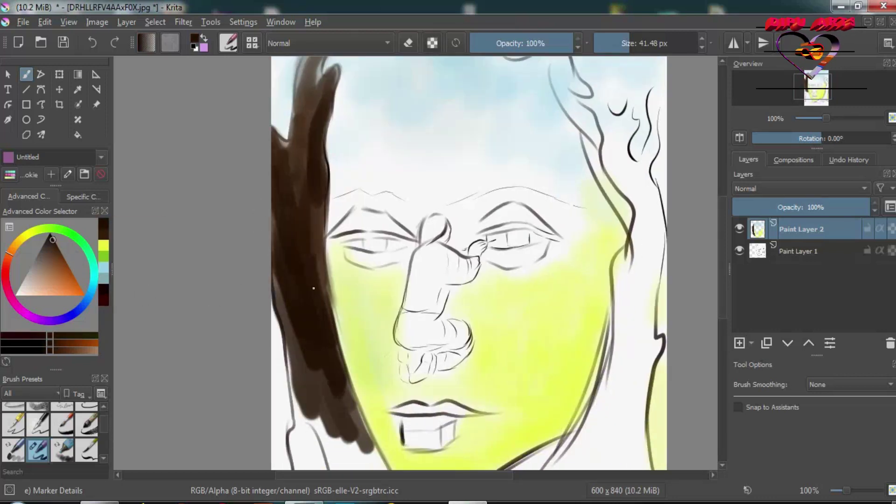
drag(327, 420, 294, 289)
drag(261, 257, 326, 355)
drag(308, 261, 364, 368)
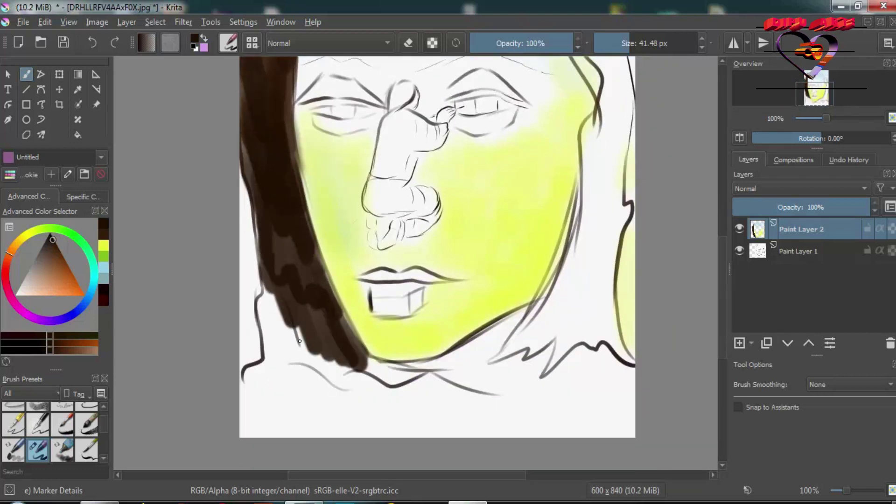
- Extend the dark brown trunk to the bottom-left corner and beneath the jaw
drag(299, 341, 261, 373)
drag(290, 289, 252, 387)
drag(303, 345, 354, 397)
drag(355, 336, 427, 371)
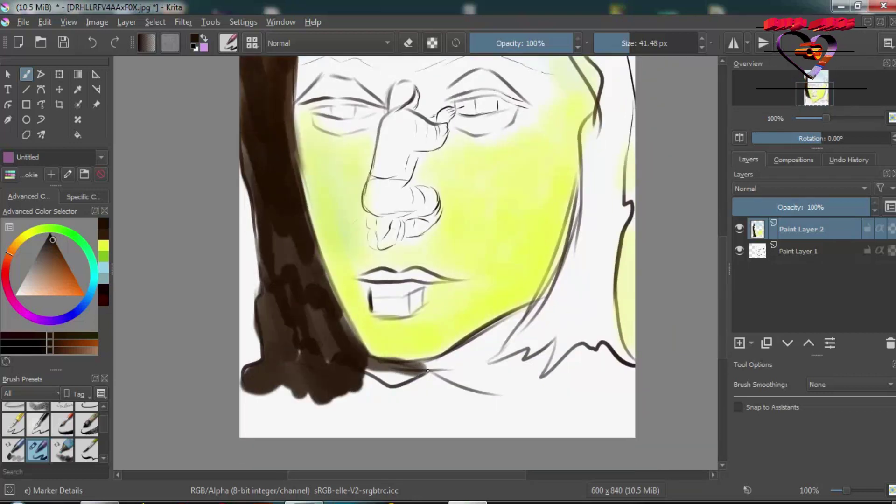
drag(364, 366, 511, 415)
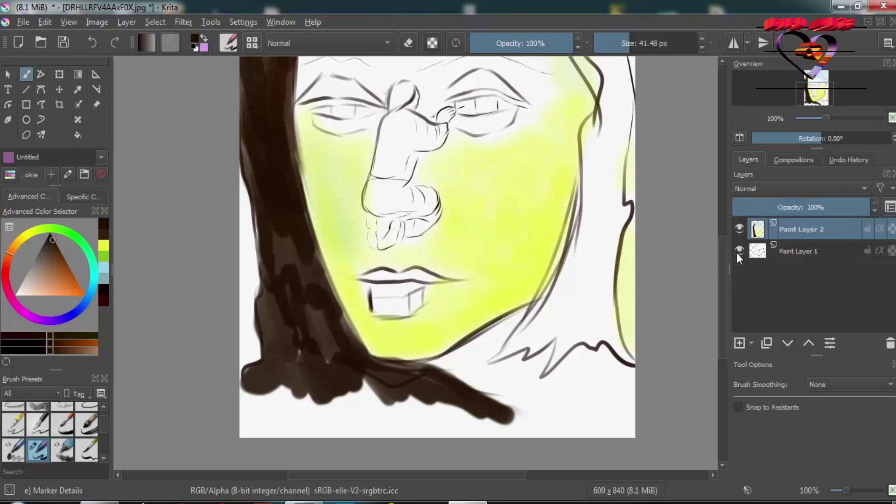
mouse_move(309, 382)
mouse_down()
mouse_move(439, 429)
mouse_move(546, 431)
mouse_move(247, 401)
mouse_move(328, 378)
mouse_move(476, 432)
mouse_up()
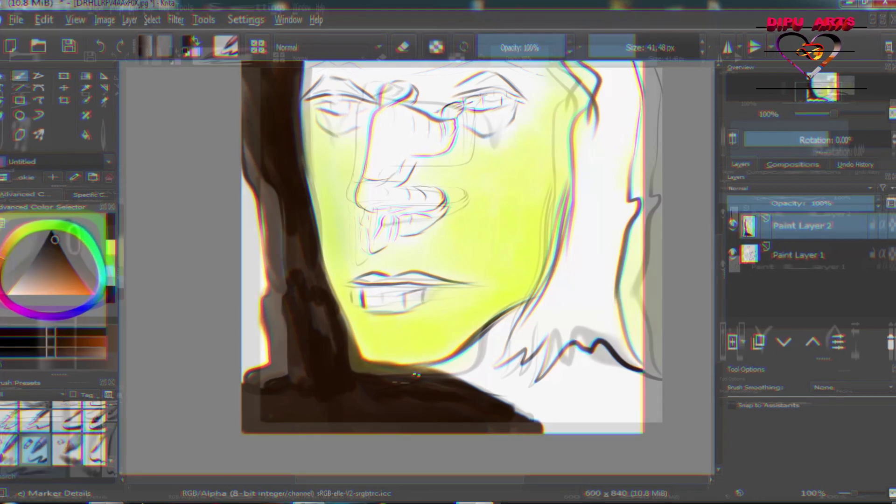
drag(292, 233, 272, 355)
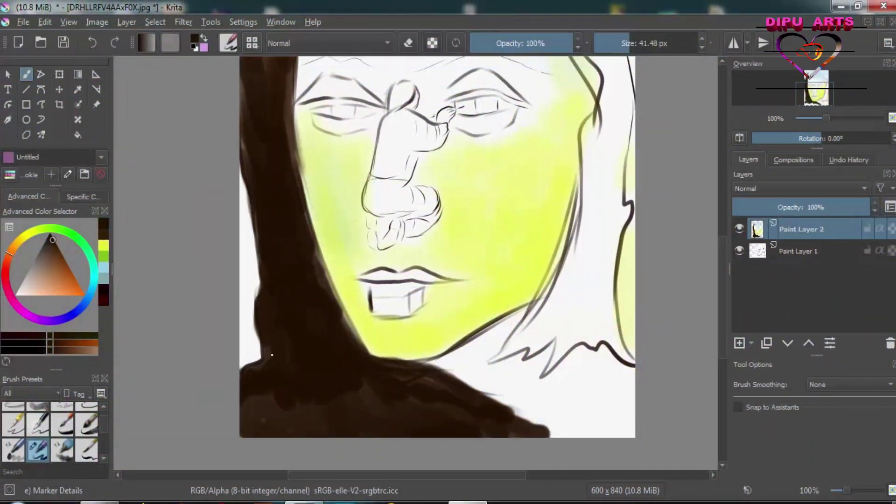
- Select a yellow paint colour in the colour selector
click(25, 233)
drag(73, 273, 80, 289)
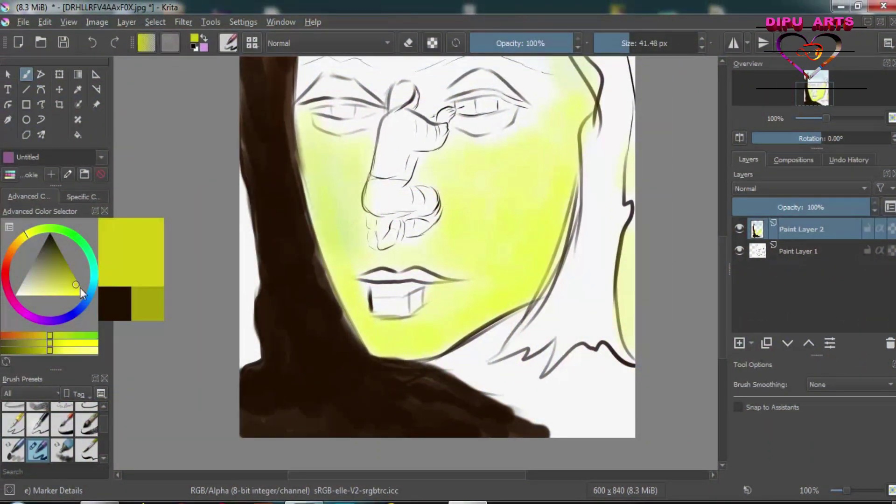
click(479, 357)
- Paint yellow ground and olive grass across the lower right below the jaw
drag(479, 357, 573, 431)
click(53, 263)
mouse_move(455, 371)
mouse_down()
mouse_move(516, 318)
mouse_move(560, 373)
mouse_up()
- Shade the right cheek outline dark red, then lay dark brown along the right trunk
click(5, 273)
drag(606, 184, 559, 373)
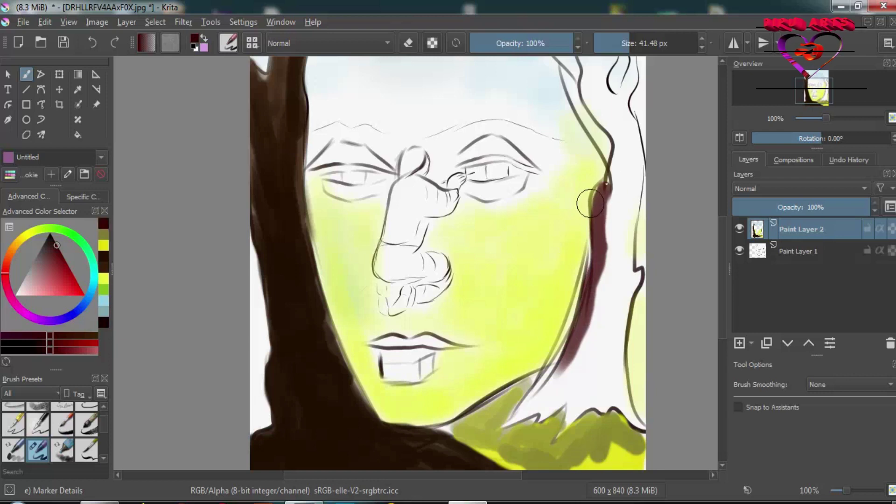
mouse_move(611, 183)
mouse_down()
mouse_move(562, 333)
mouse_move(494, 433)
mouse_move(602, 242)
mouse_move(609, 206)
mouse_move(616, 322)
mouse_up()
click(54, 271)
mouse_move(635, 145)
mouse_down()
mouse_move(628, 294)
mouse_move(587, 396)
mouse_up()
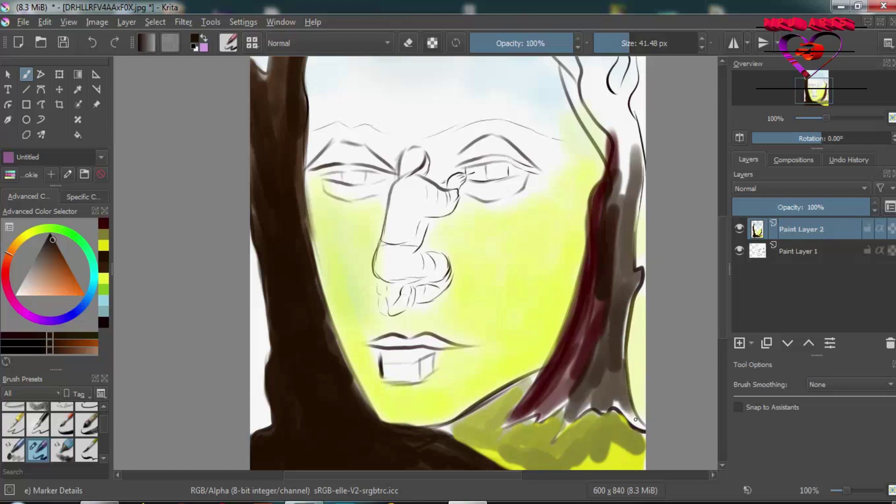
drag(596, 314, 560, 383)
drag(602, 294, 495, 427)
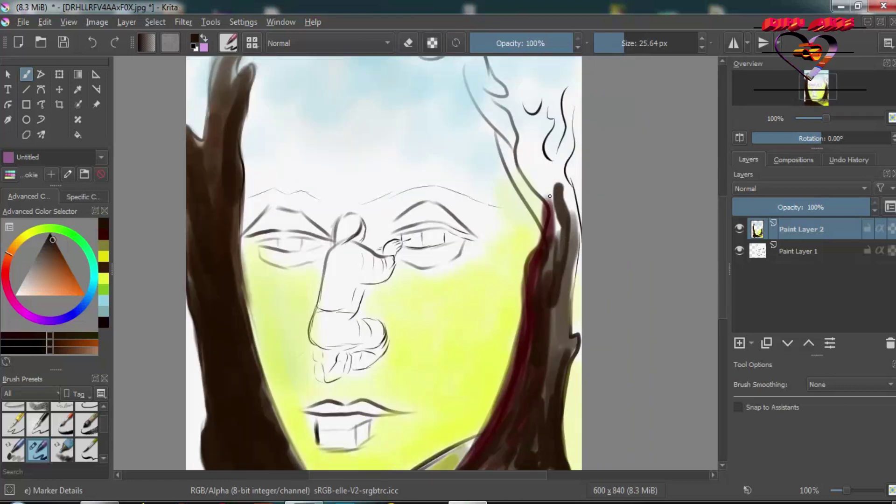
- Fill the right trunk and its upper branches dark brown, and dab yellow under the lips
drag(553, 212, 516, 117)
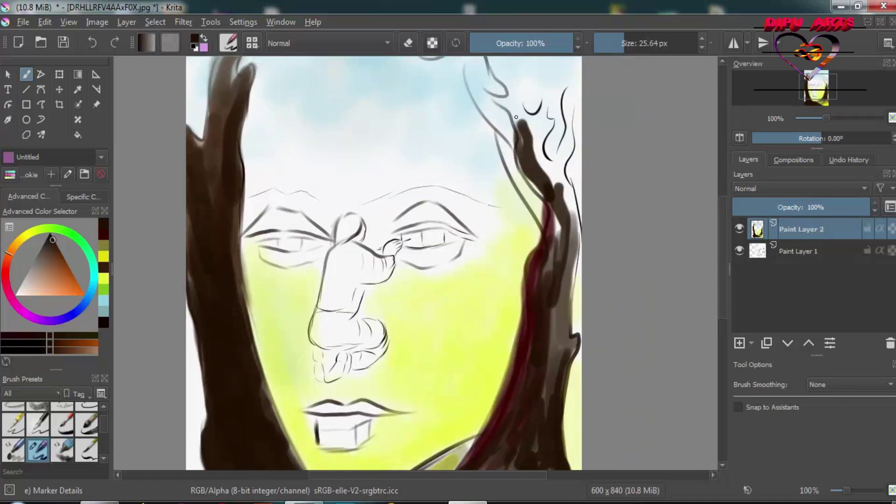
mouse_move(544, 194)
mouse_down()
mouse_move(562, 93)
mouse_move(571, 219)
mouse_up()
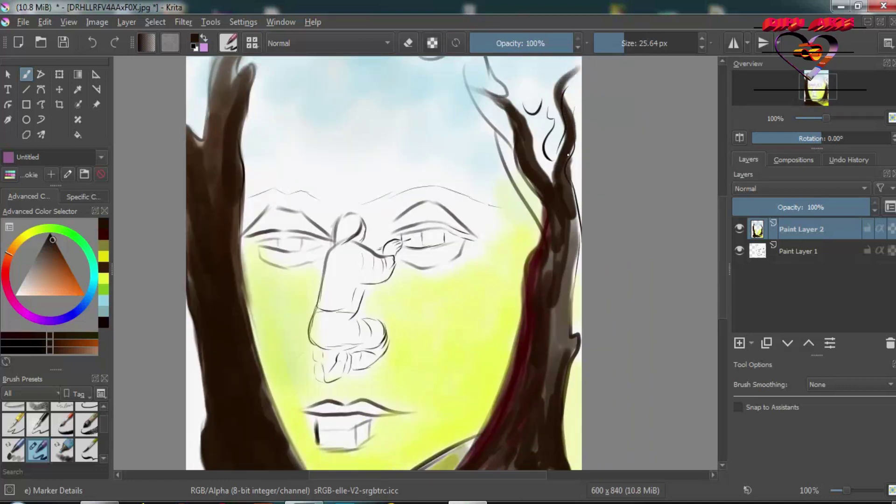
drag(574, 150, 567, 345)
drag(560, 226, 552, 255)
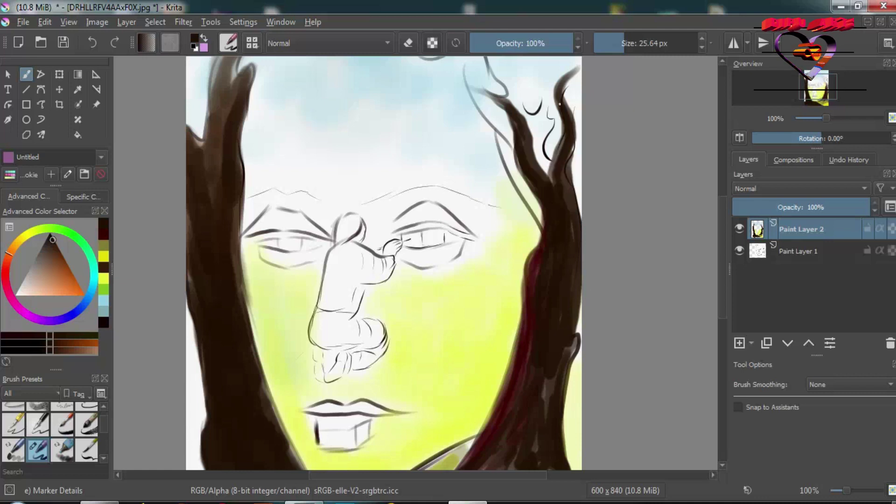
drag(559, 103, 548, 137)
drag(545, 180, 533, 77)
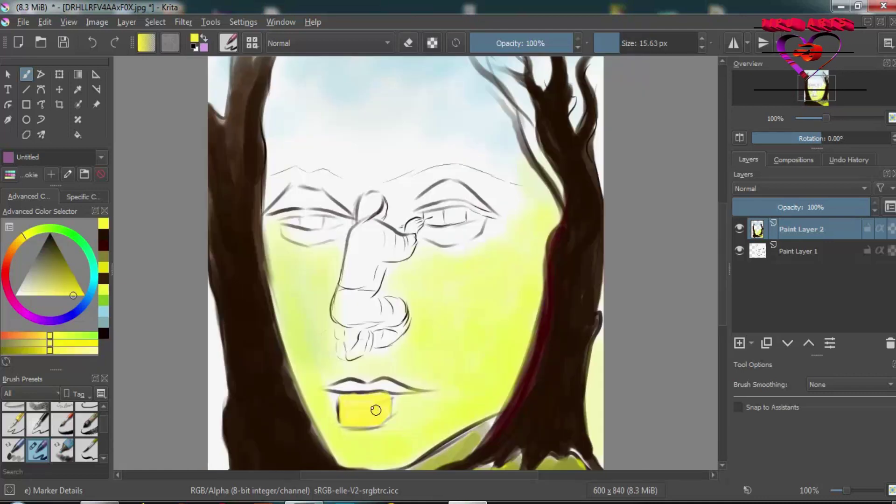
drag(375, 410, 381, 416)
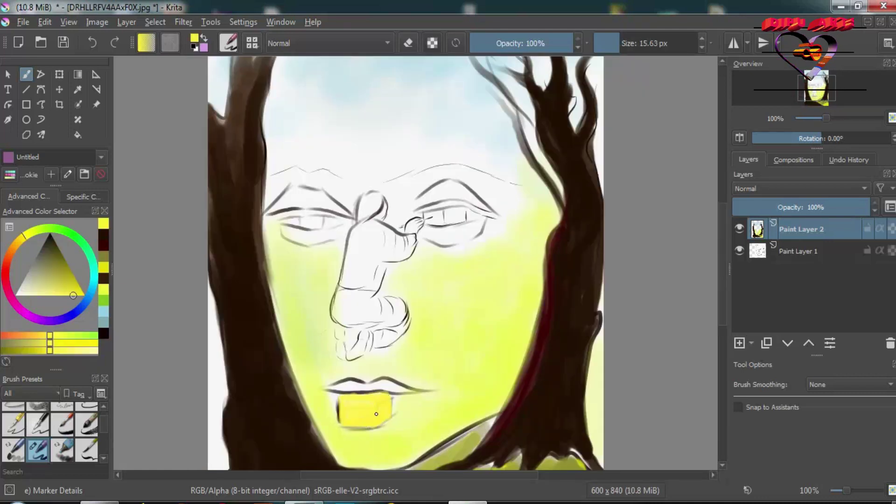
- Try orange-yellow strokes above the left eye, undoing the stray ones
key(ctrl+z)
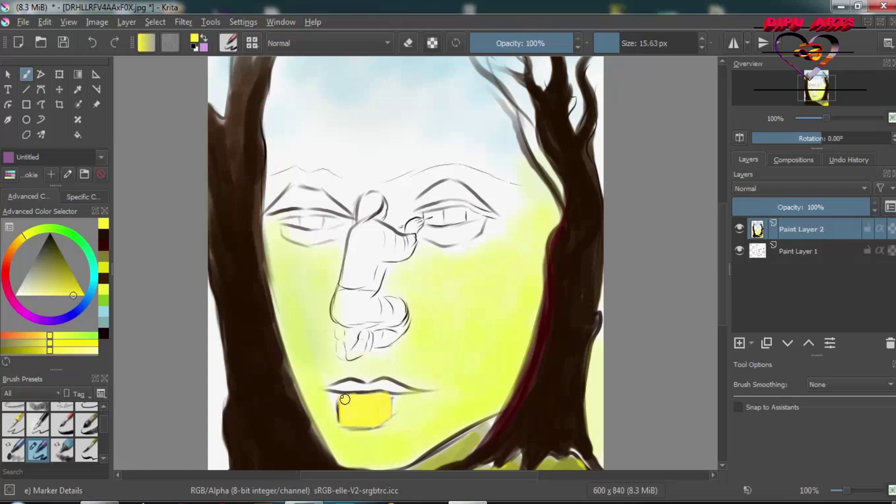
drag(231, 229, 222, 289)
key(ctrl+z)
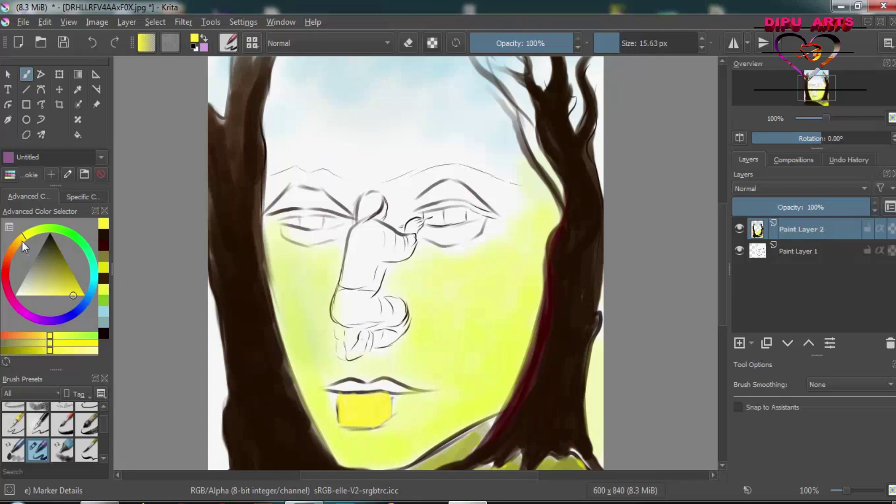
click(21, 241)
drag(266, 209, 289, 186)
key(Page_Down)
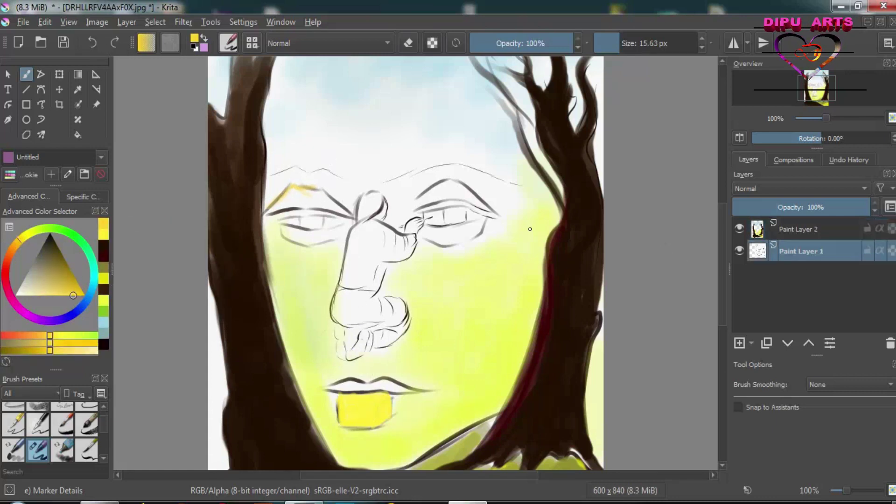
key(Page_Up)
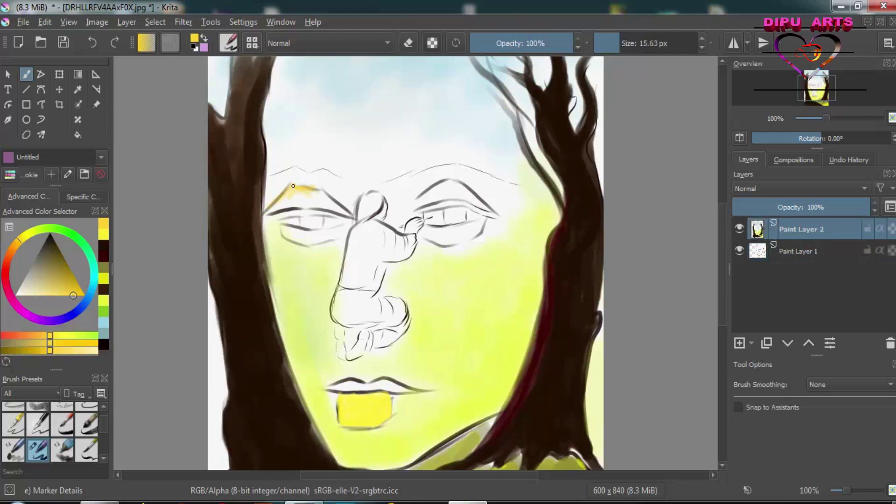
drag(293, 185, 317, 192)
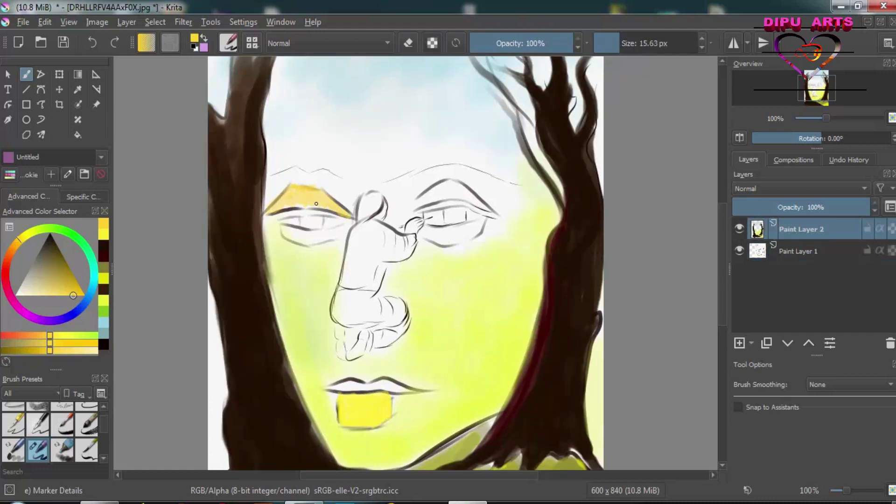
key(ctrl+z)
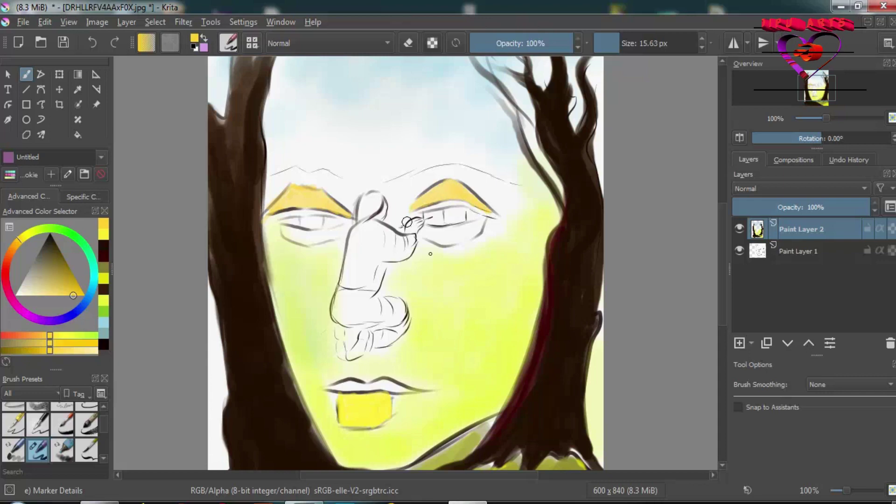
- Shade pale yellow beneath the left eye and line its upper lid orange-brown
ctrl+click(394, 232)
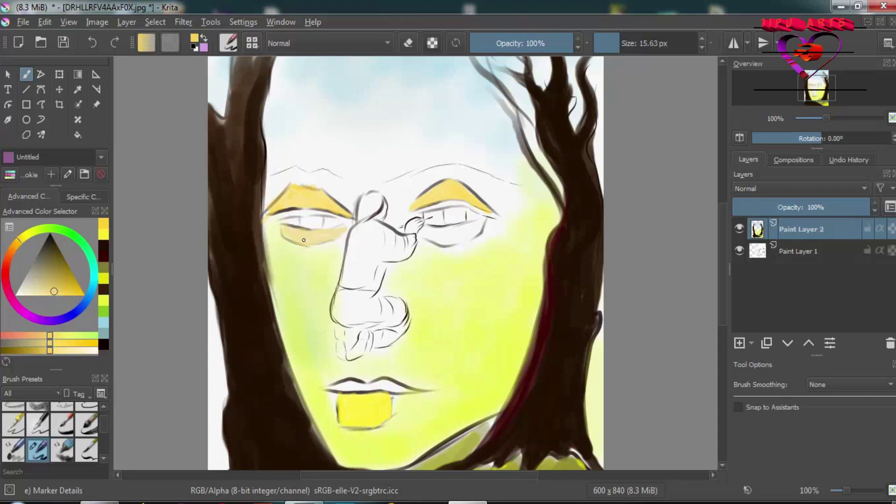
drag(304, 240, 348, 237)
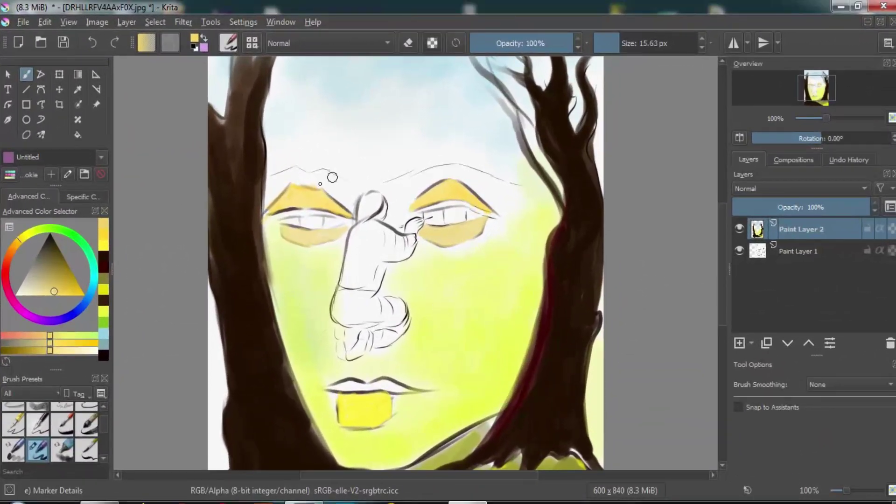
click(60, 262)
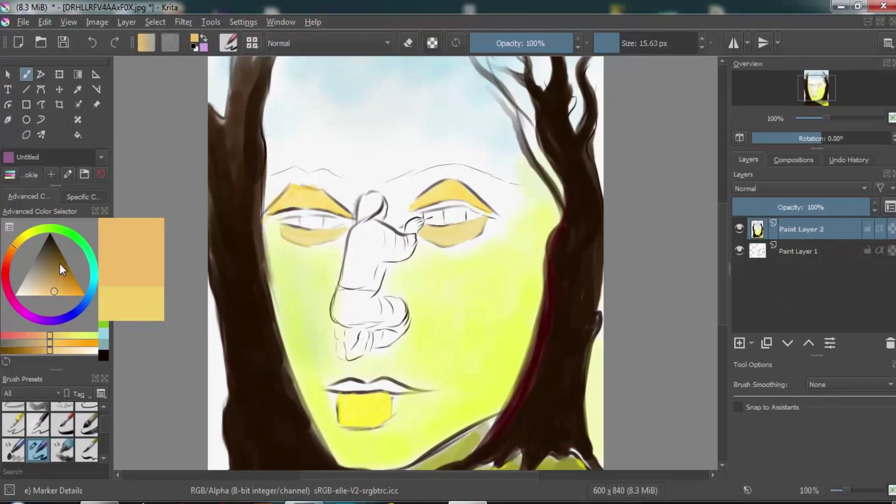
drag(324, 214, 271, 215)
- Zoom in and darken both eyelids with dark red-brown strokes
click(93, 43)
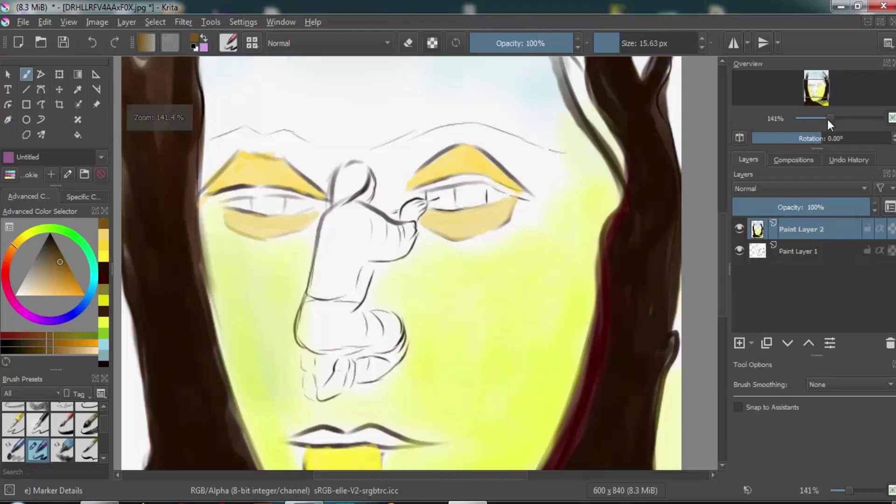
key(plus)
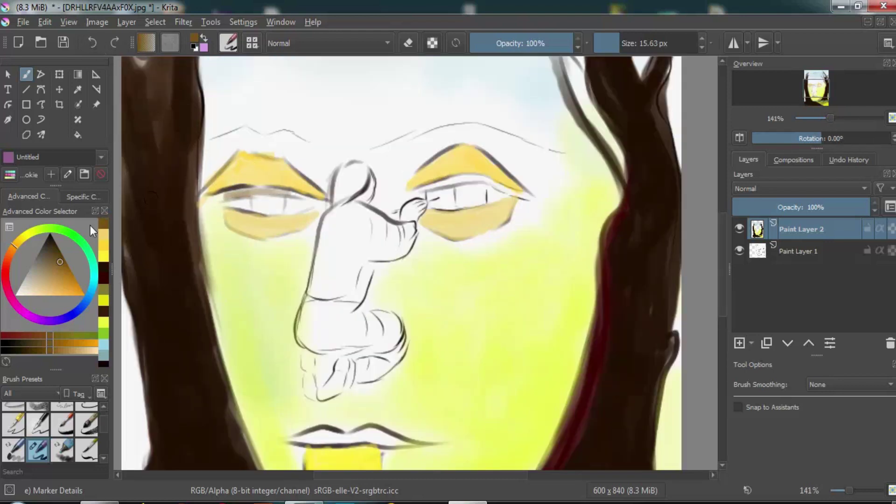
click(7, 256)
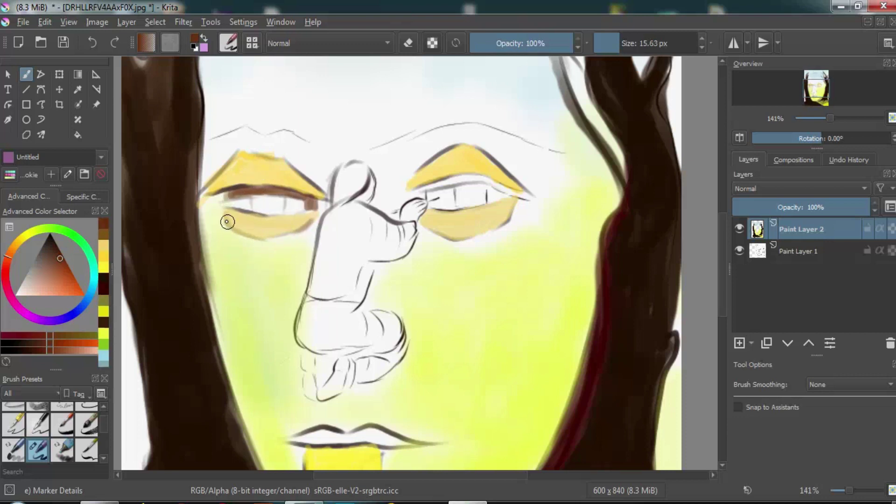
drag(267, 235, 300, 223)
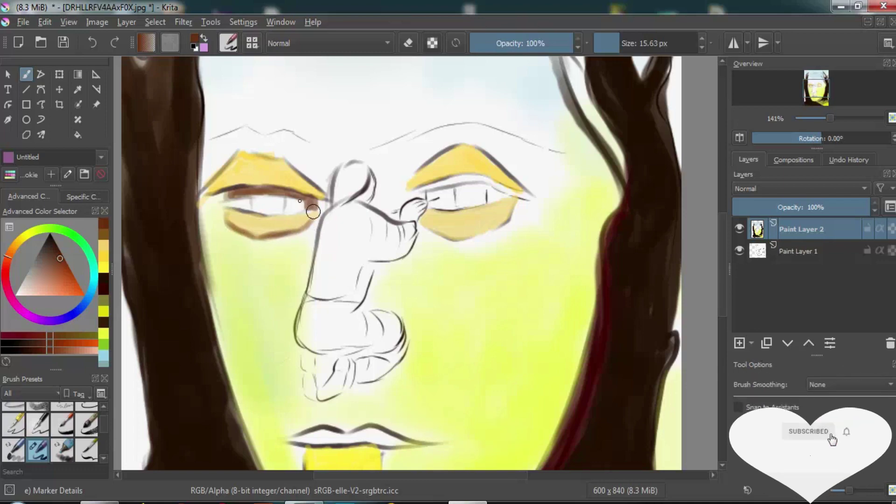
drag(503, 224, 451, 207)
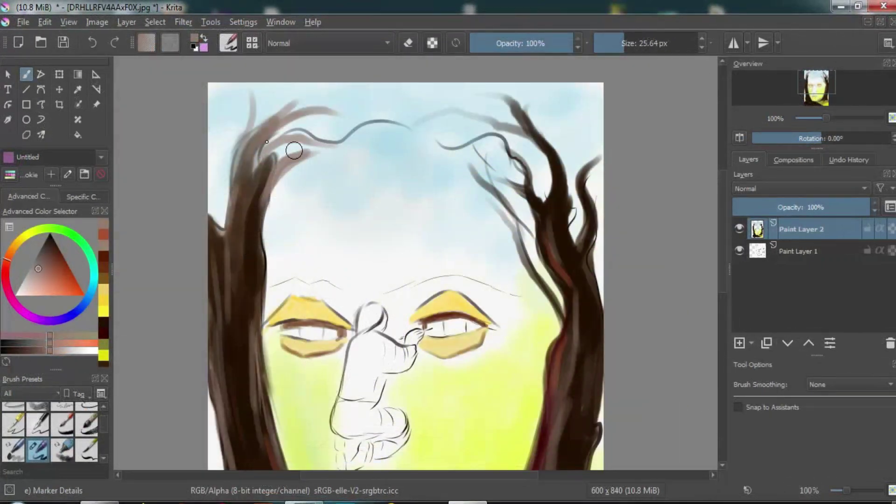
- Add extra branch strokes toward the top of the left tree
drag(293, 150, 277, 204)
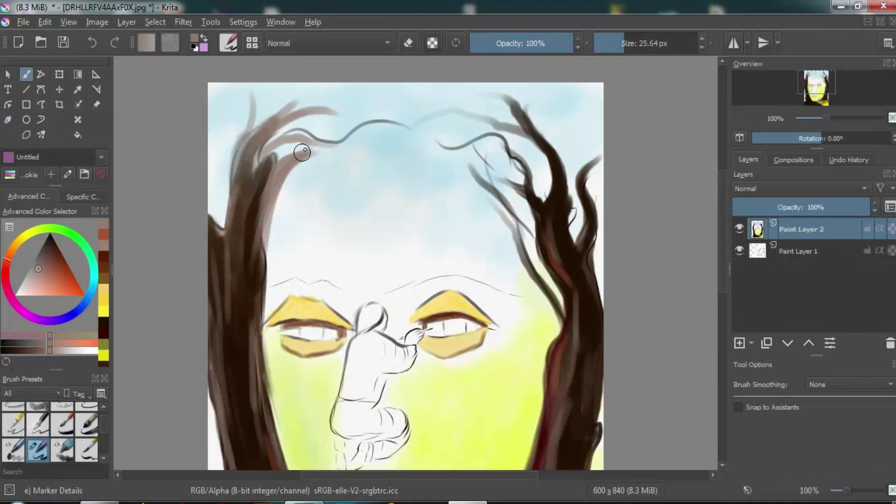
drag(302, 152, 280, 210)
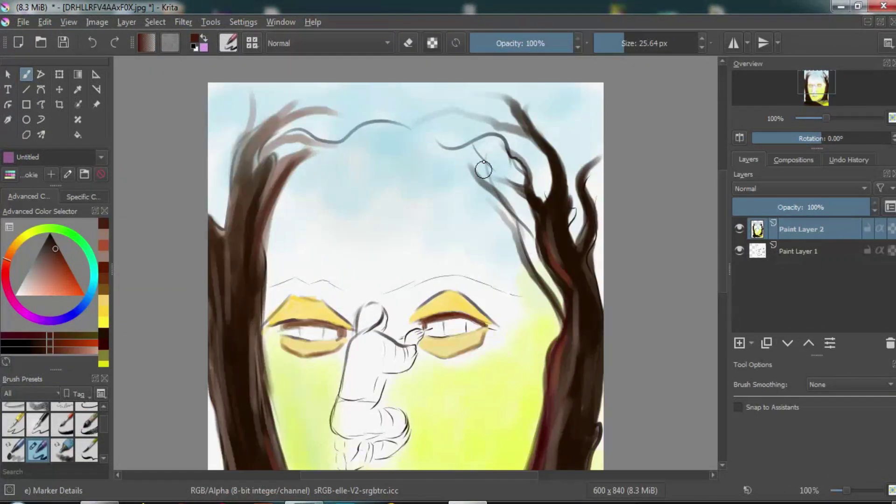
scroll(335, 304, up, 1)
scroll(467, 186, down, 3)
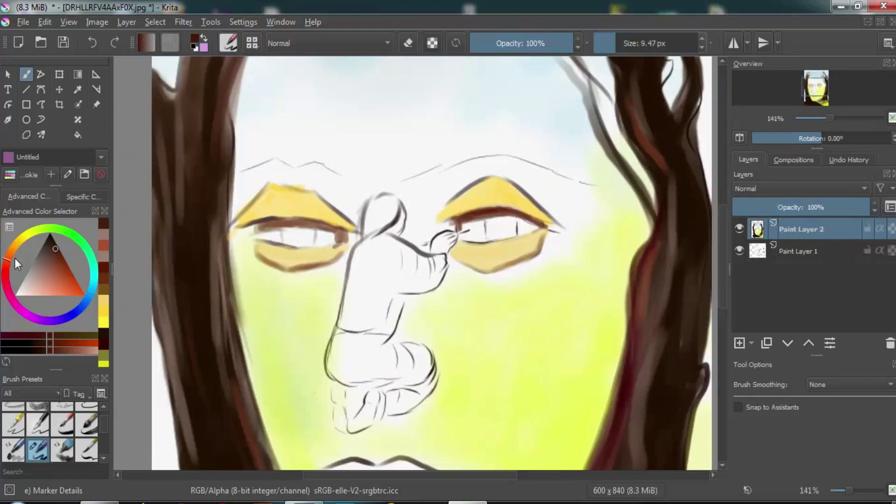
- Pick light orange and shade the nose figure's right edge
drag(15, 259, 11, 247)
click(68, 267)
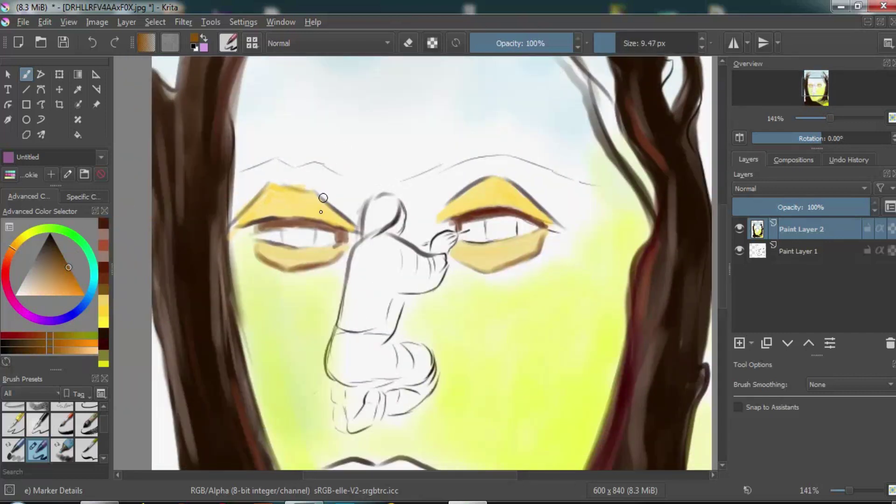
click(50, 247)
ctrl+click(271, 222)
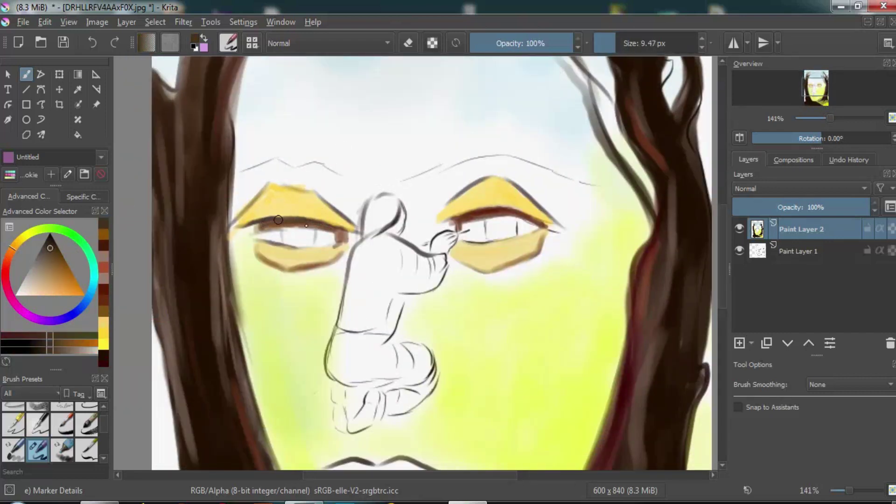
scroll(272, 222, up, 2)
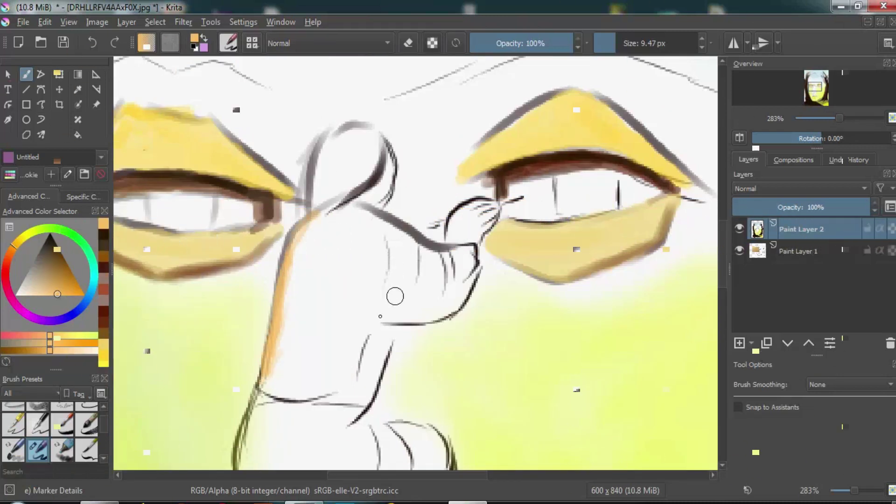
drag(361, 387, 392, 328)
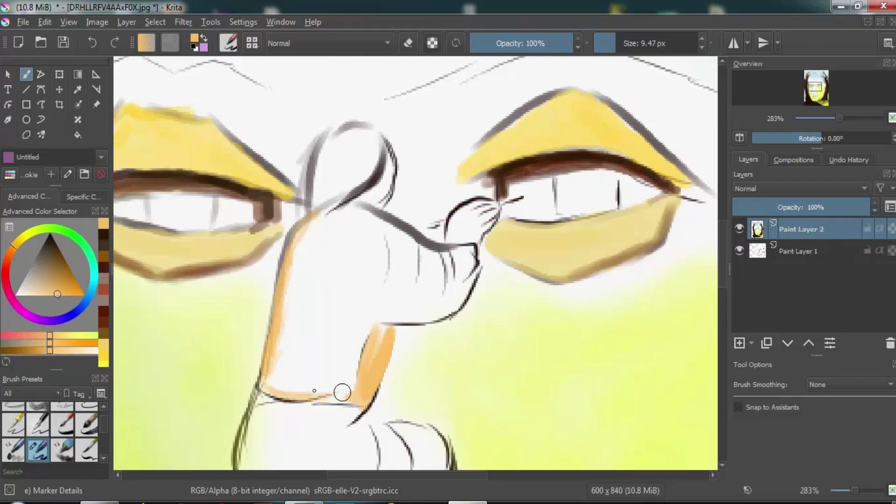
- Tint the nose tip pink and shade its left edge and bridge light orange
click(54, 285)
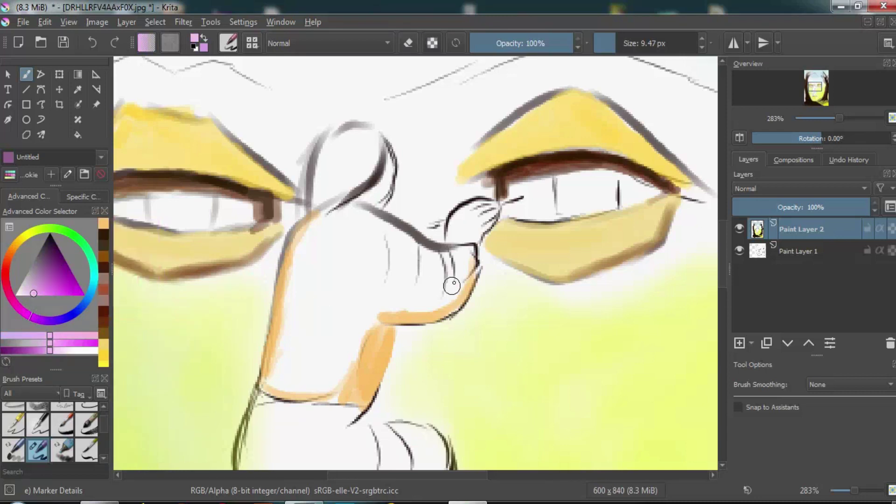
drag(466, 270, 424, 304)
click(54, 284)
drag(280, 338, 264, 372)
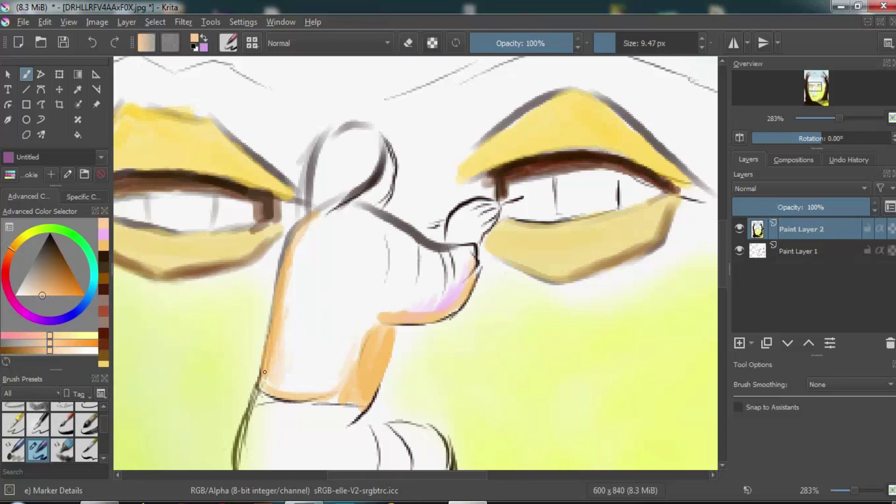
drag(384, 310, 379, 242)
- Choose dark green and start dabbing it beside the nose bridge
click(51, 227)
click(58, 247)
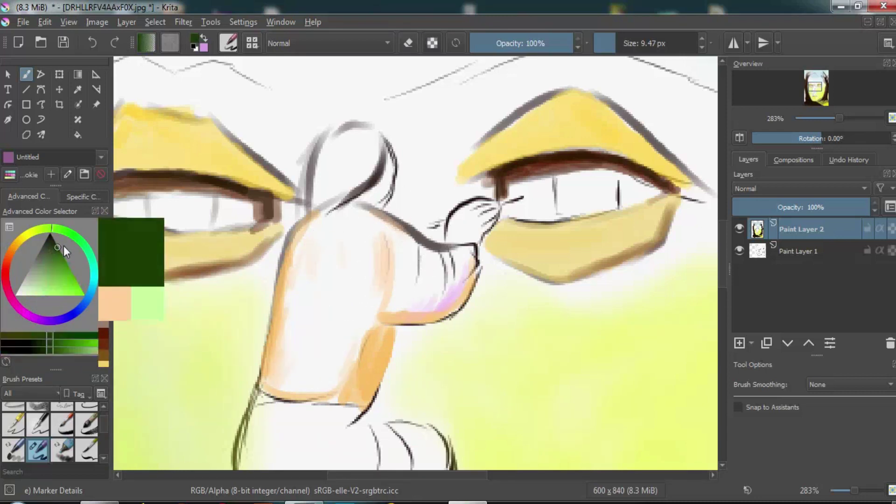
mouse_move(385, 205)
mouse_down()
mouse_move(439, 238)
mouse_move(428, 217)
mouse_move(445, 210)
mouse_up()
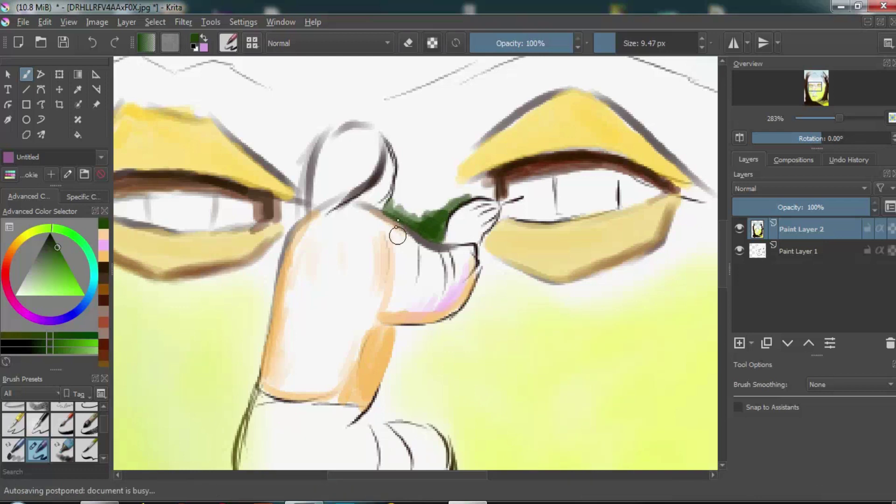
- Dab dark green leafy strokes on both sides of the nose bridge between the eyes
mouse_move(480, 182)
mouse_down()
mouse_move(485, 190)
mouse_move(469, 153)
mouse_move(433, 179)
mouse_move(420, 209)
mouse_up()
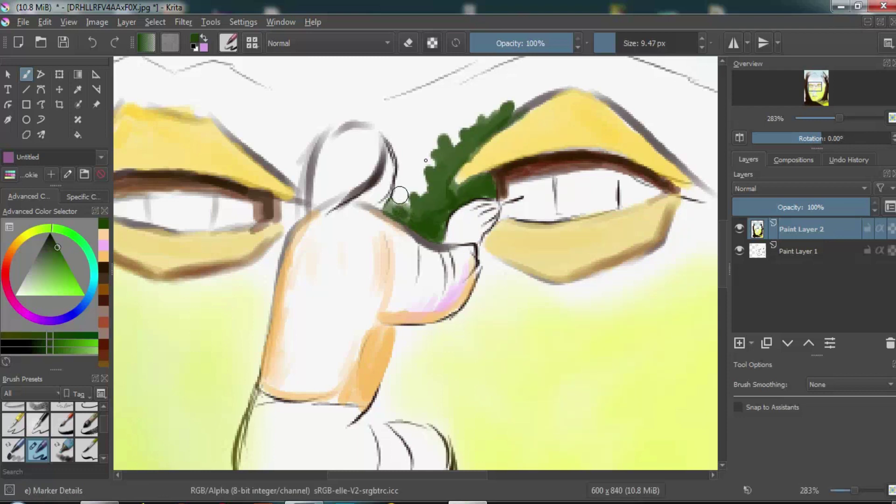
drag(290, 214, 270, 161)
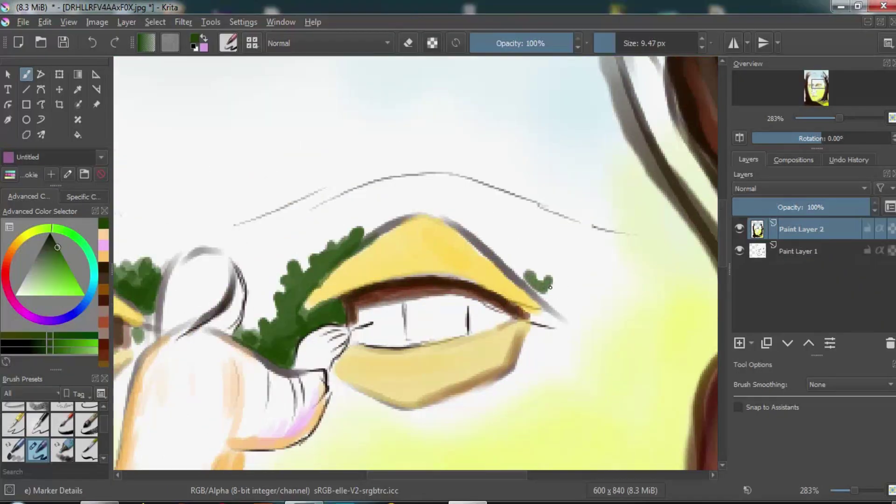
- Soften the green foliage around the brows with a smaller Blender Blur brush
scroll(555, 312, down, 2)
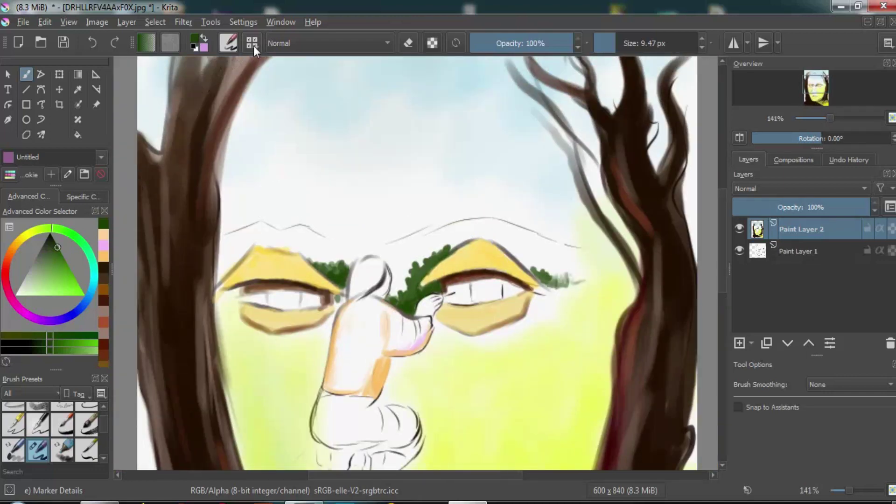
key(F6)
click(571, 177)
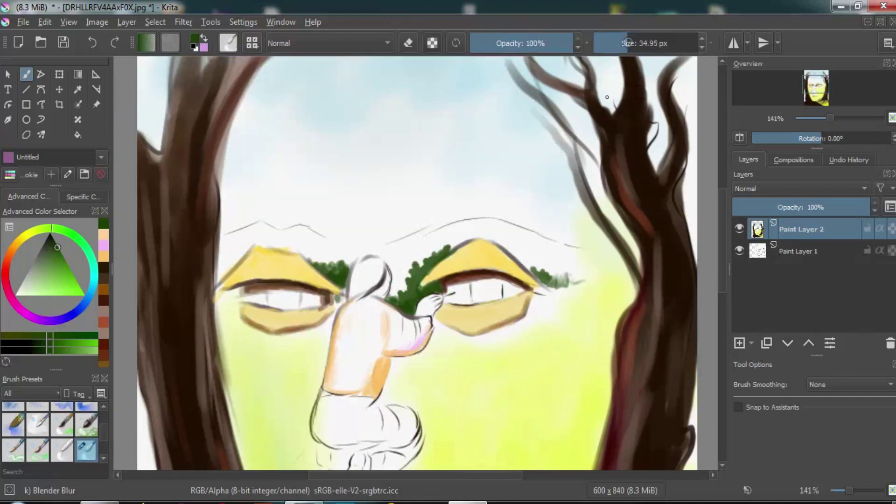
drag(506, 239, 490, 206)
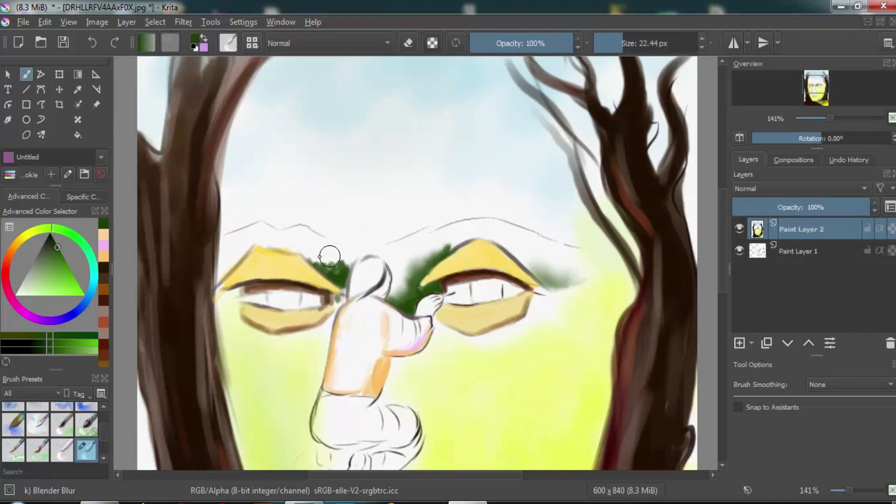
- Return to the marker brush and paint pale pink and peach across the brow
click(103, 233)
key(F6)
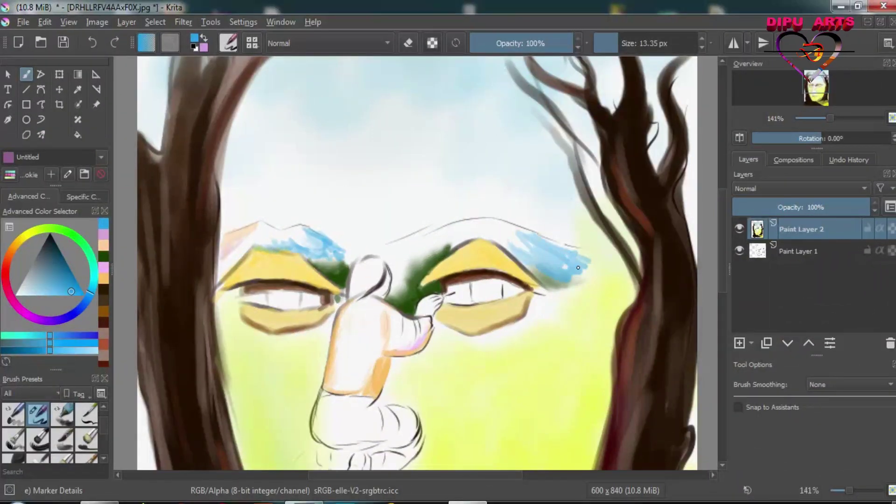
click(21, 241)
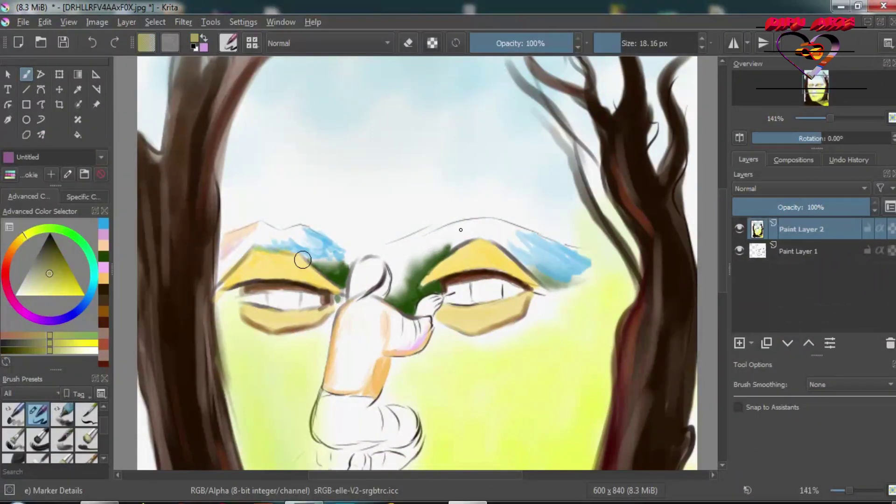
mouse_move(395, 278)
mouse_down()
mouse_move(402, 260)
mouse_move(442, 241)
mouse_move(529, 243)
mouse_up()
ctrl+click(441, 240)
drag(500, 214, 566, 274)
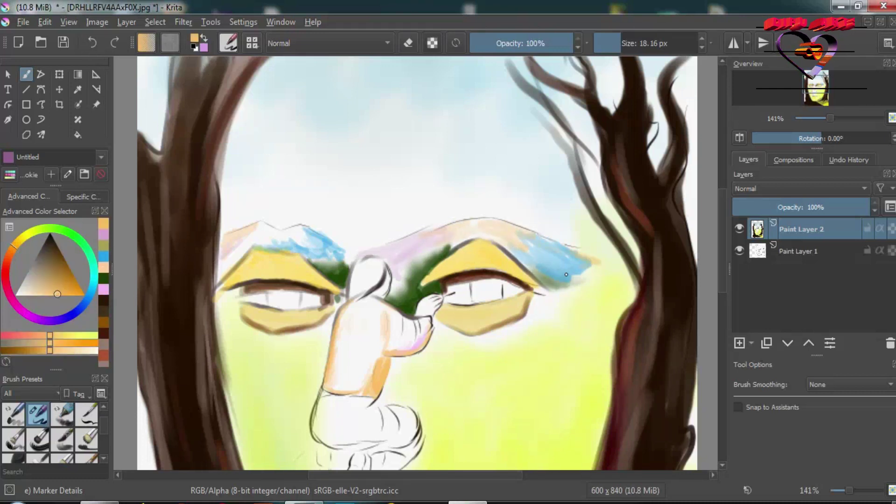
- Switch to a smaller Blender Basic brush and shift the view to the lower face
key(F6)
click(518, 237)
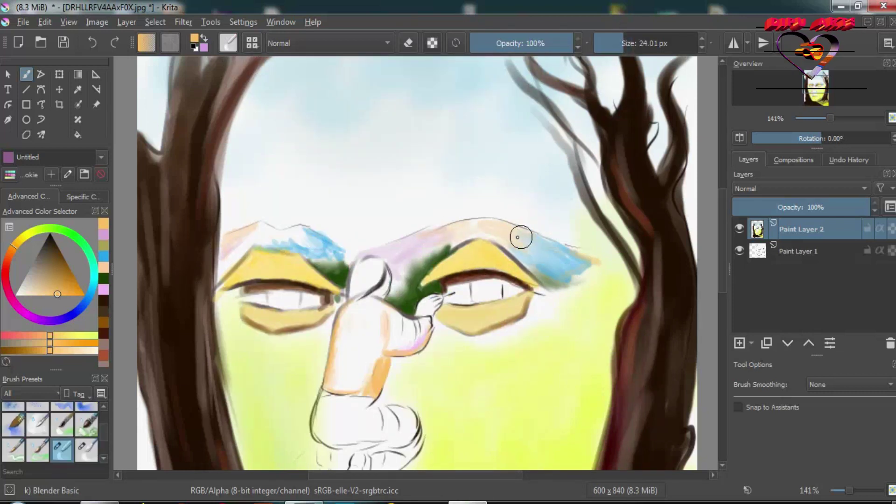
drag(604, 260, 476, 205)
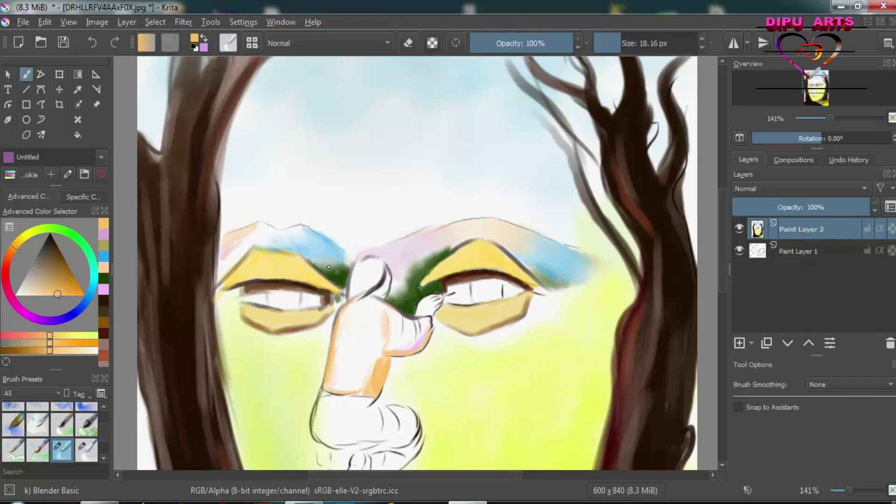
click(817, 95)
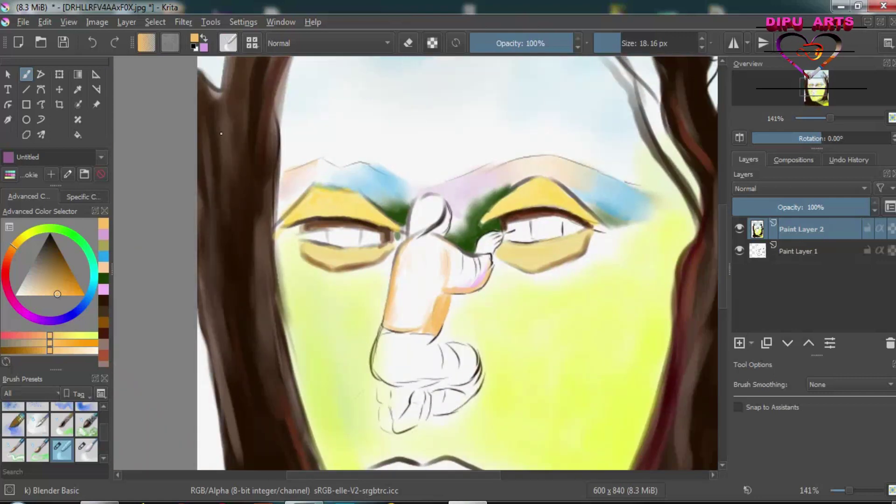
- With orange and the Marker Details brush, shade the bottom of the nose
click(104, 290)
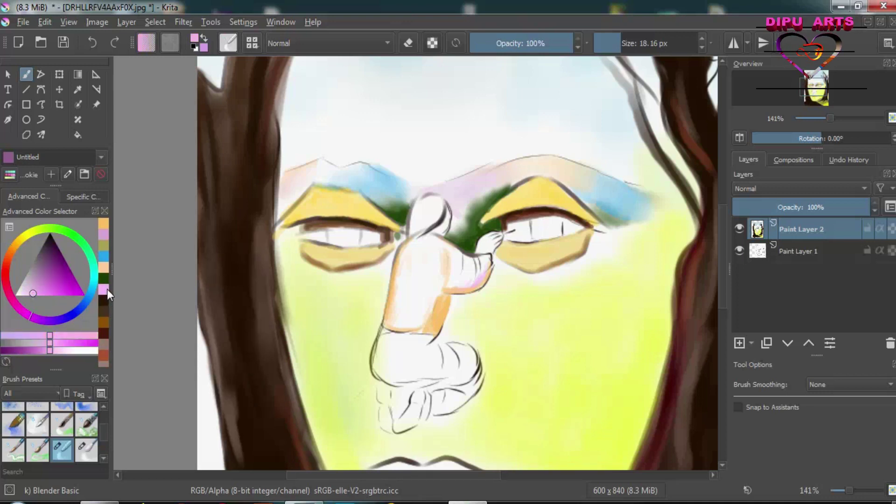
click(70, 282)
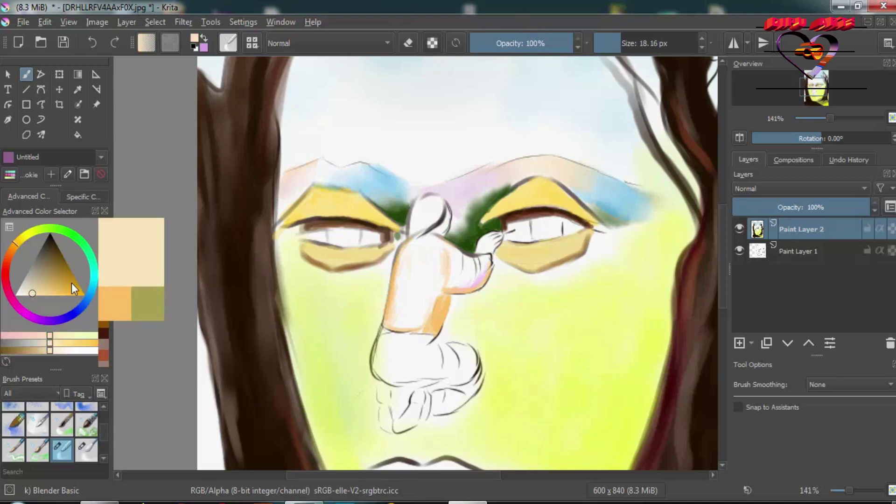
click(250, 41)
click(280, 93)
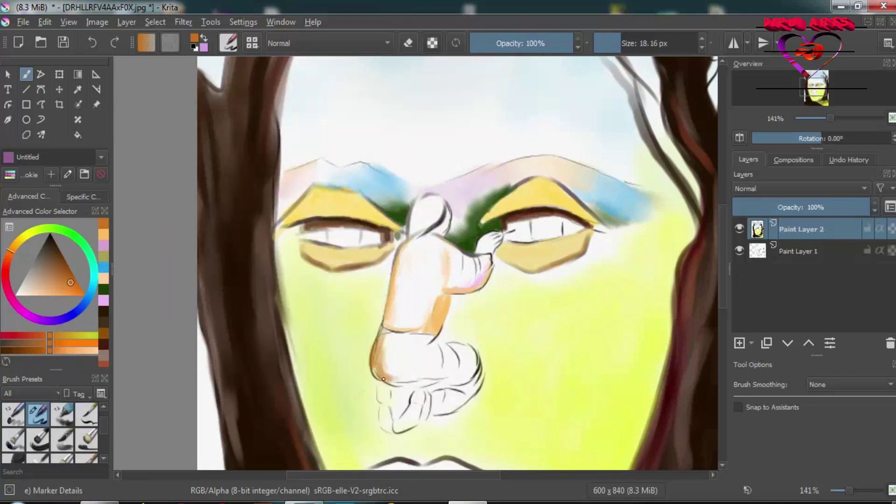
mouse_move(383, 379)
mouse_down()
mouse_move(422, 385)
mouse_move(473, 356)
mouse_move(478, 387)
mouse_move(439, 411)
mouse_up()
- Shade the nostril and left edge of the nose orange, then take a blending brush
click(70, 288)
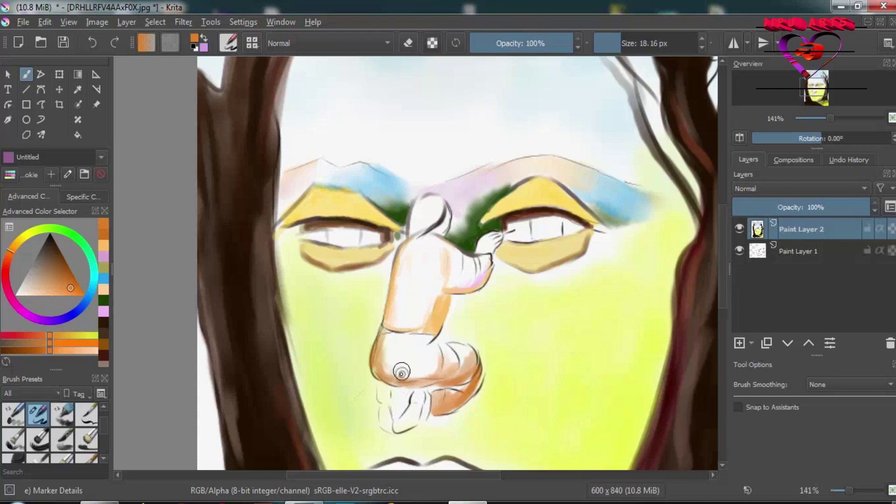
drag(401, 373, 417, 378)
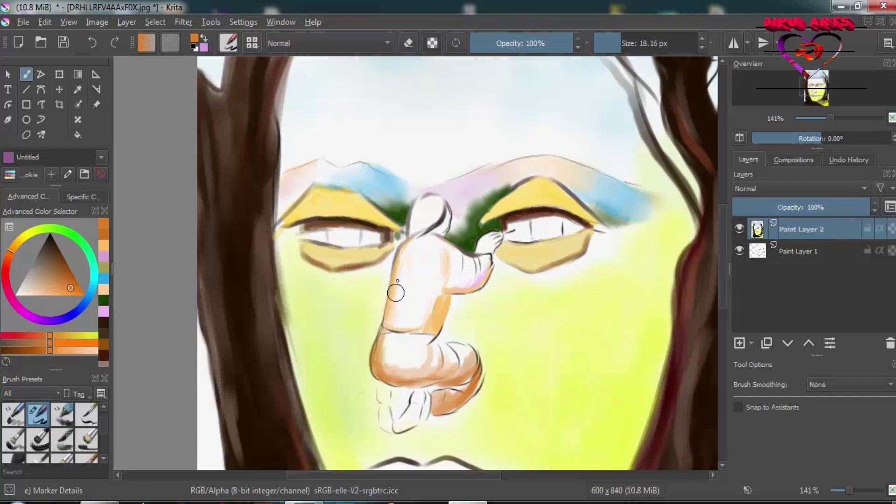
mouse_move(398, 254)
mouse_down()
mouse_move(391, 310)
mouse_move(434, 329)
mouse_up()
click(252, 43)
click(270, 187)
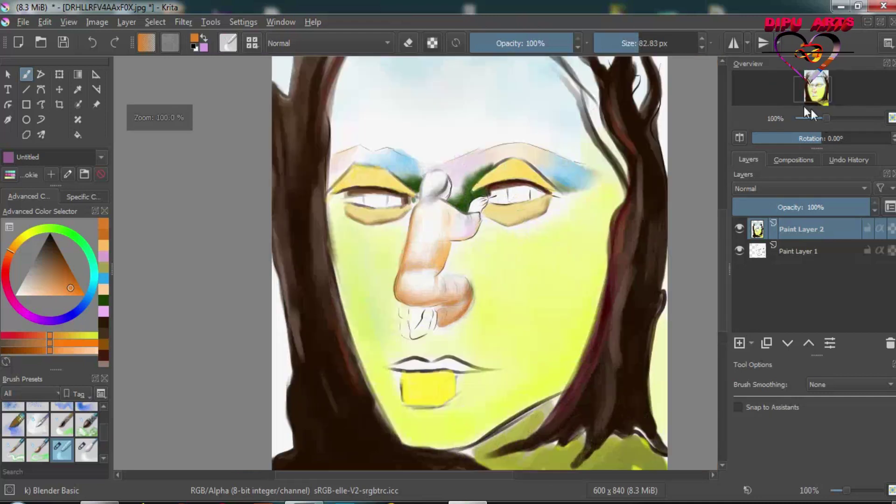
- Resize the brush, toggle between Paint Layers 1 and 2, and zoom out to show the sky and branches
key(bracketleft)
key(bracketleft)
key(bracketleft)
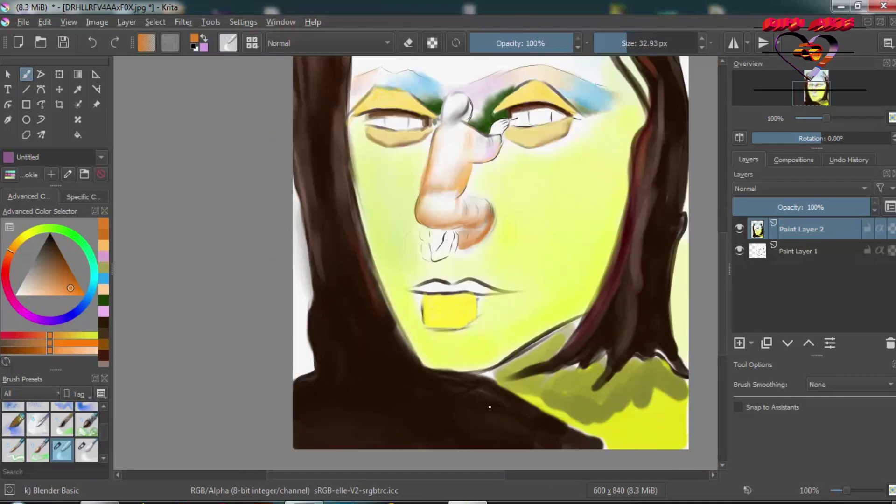
key(Page_Down)
click(821, 232)
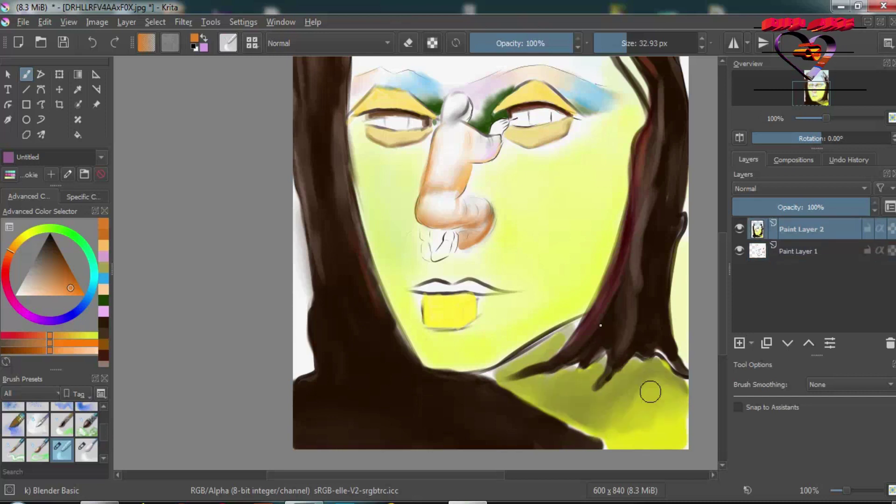
click(648, 51)
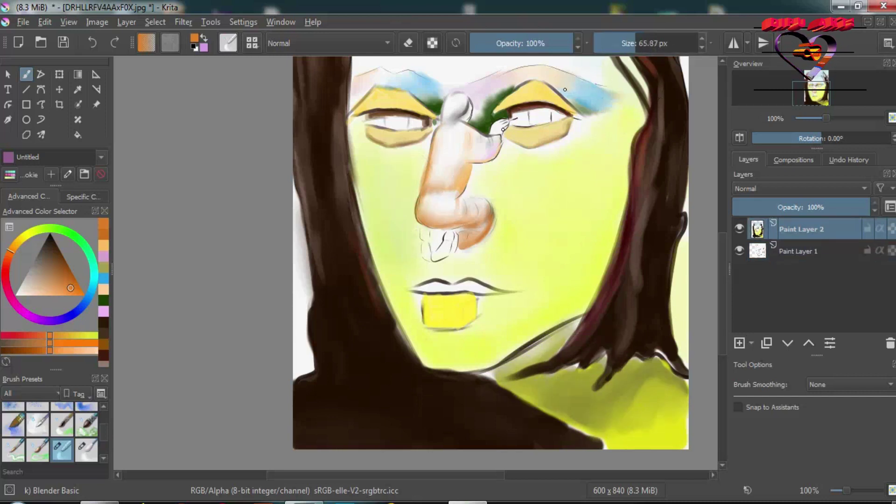
scroll(393, 138, up, 5)
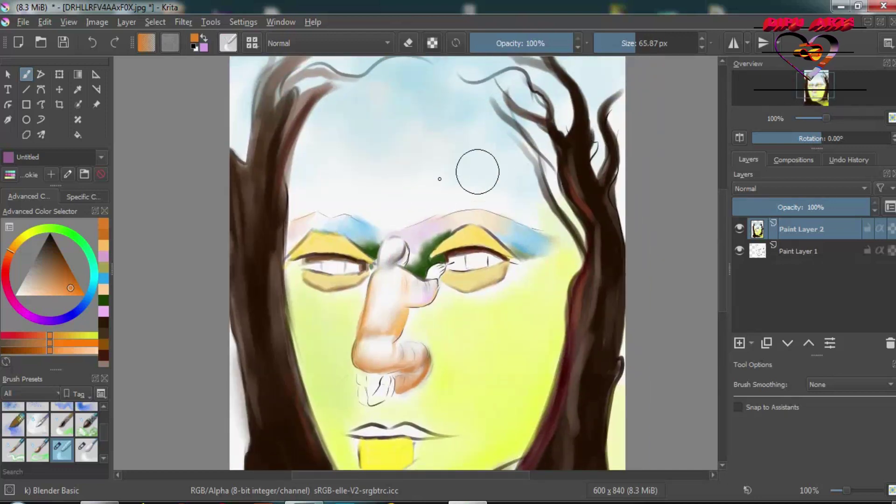
key(Page_Down)
key(bracketleft)
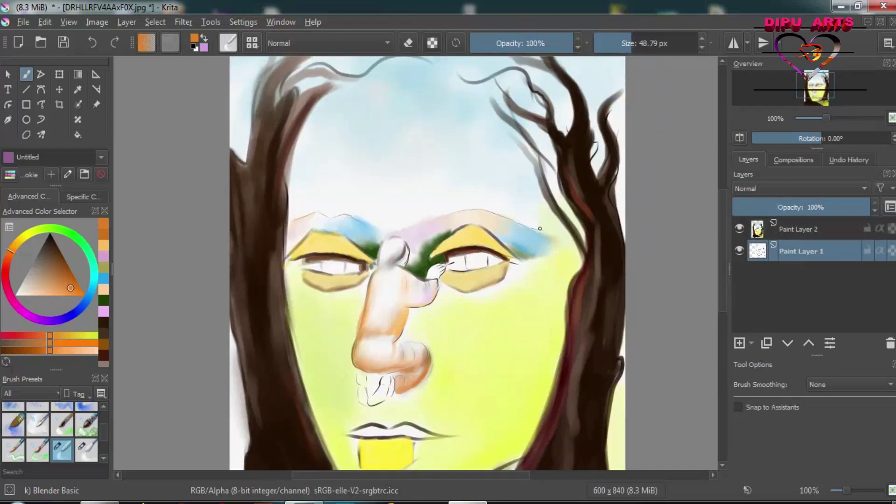
- Outline the painter figure's arm and paint a skin-tone hand near the right eye corner
key(Page_Up)
key(slash)
scroll(457, 308, up, 2)
drag(357, 309, 411, 290)
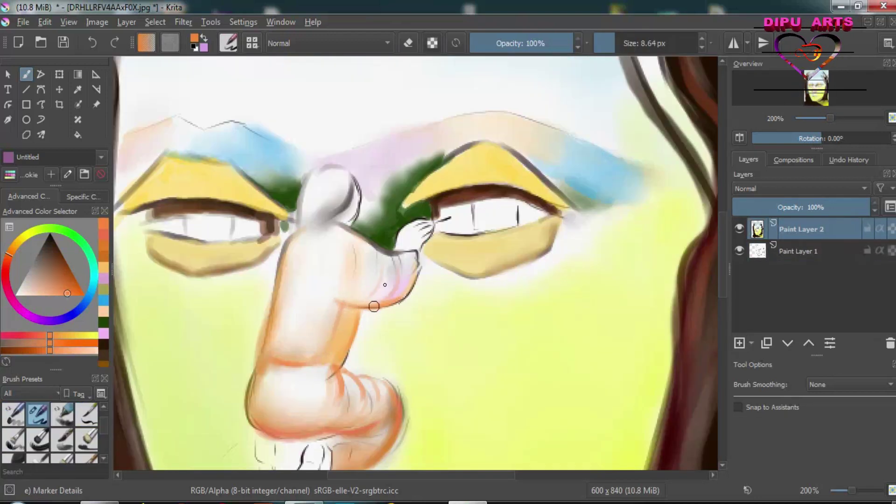
mouse_move(352, 236)
mouse_down()
mouse_move(362, 279)
mouse_move(413, 262)
mouse_up()
key(Page_Down)
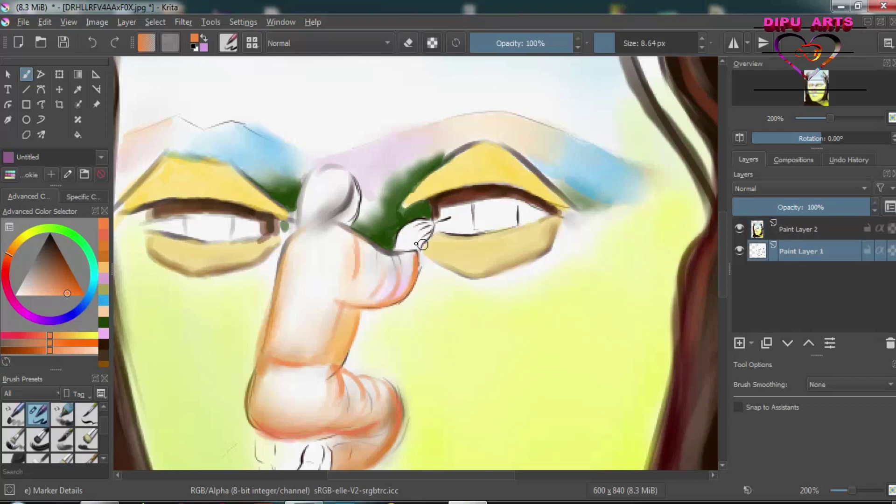
ctrl+click(355, 252)
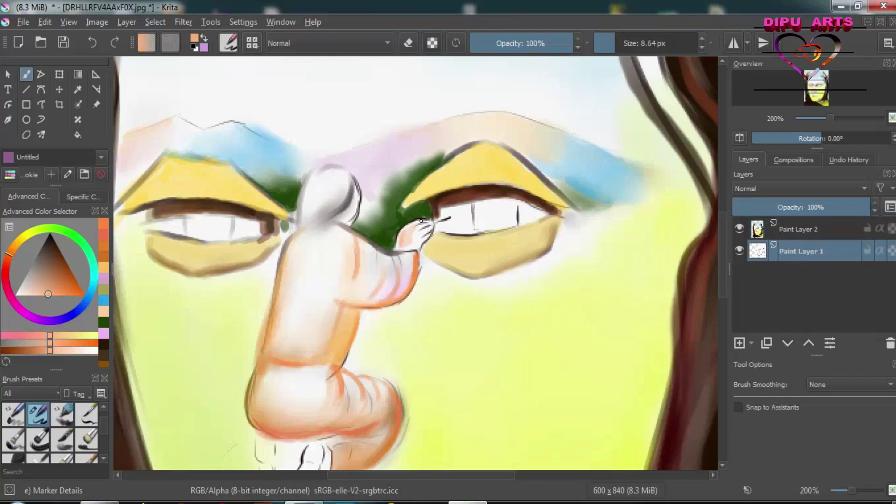
drag(422, 224, 402, 232)
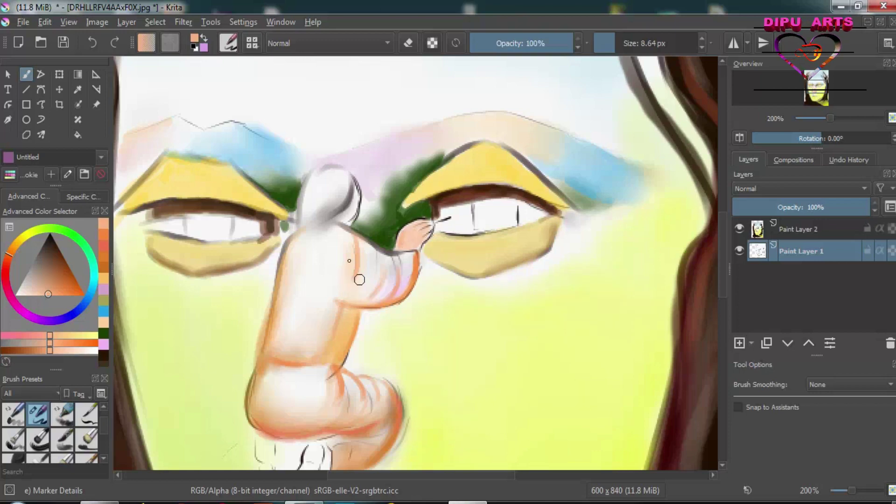
- Fill the centres of both eyes with light green
click(81, 241)
click(41, 283)
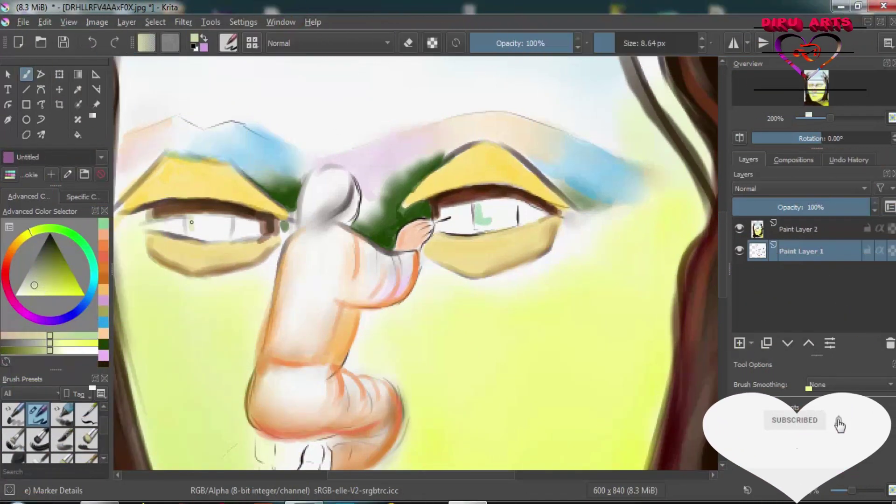
drag(191, 222, 223, 237)
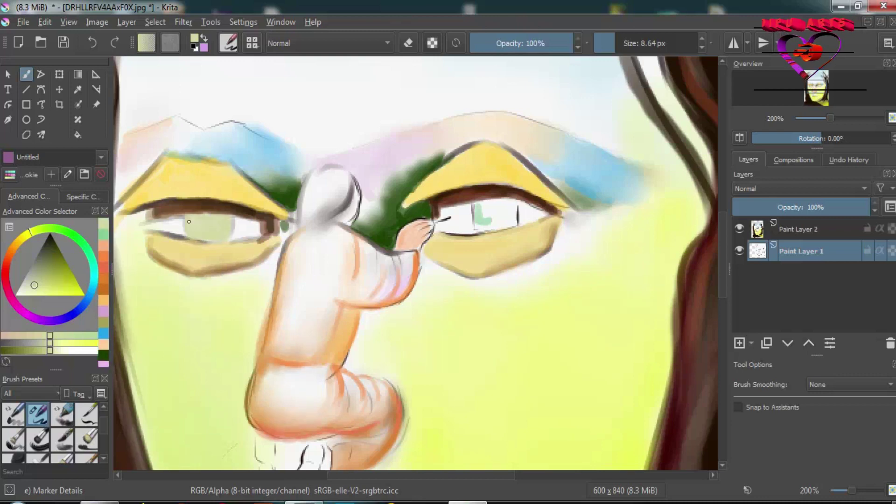
drag(487, 218, 510, 202)
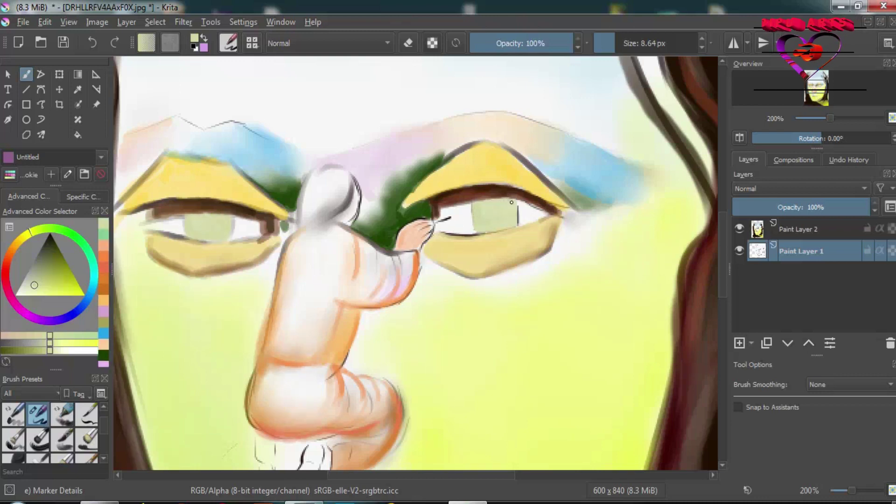
click(77, 285)
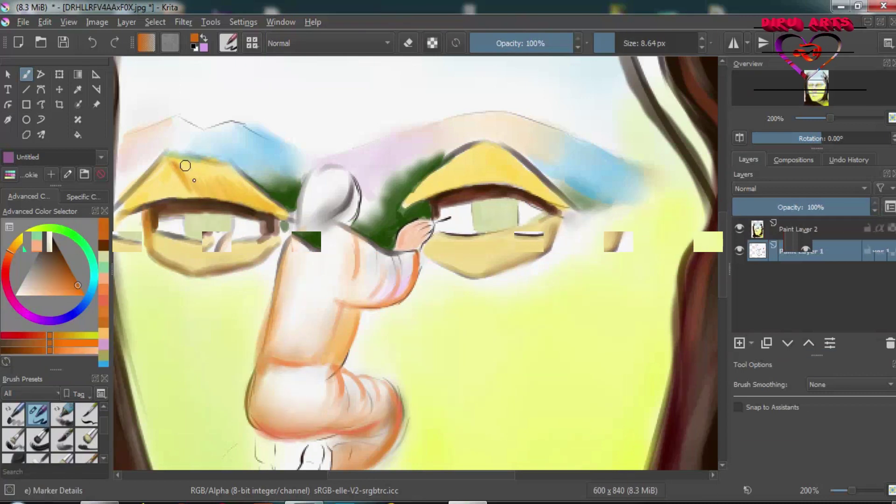
- On Paint Layer 2, hatch the left eyebrow with orange-brown thatch strokes
click(11, 260)
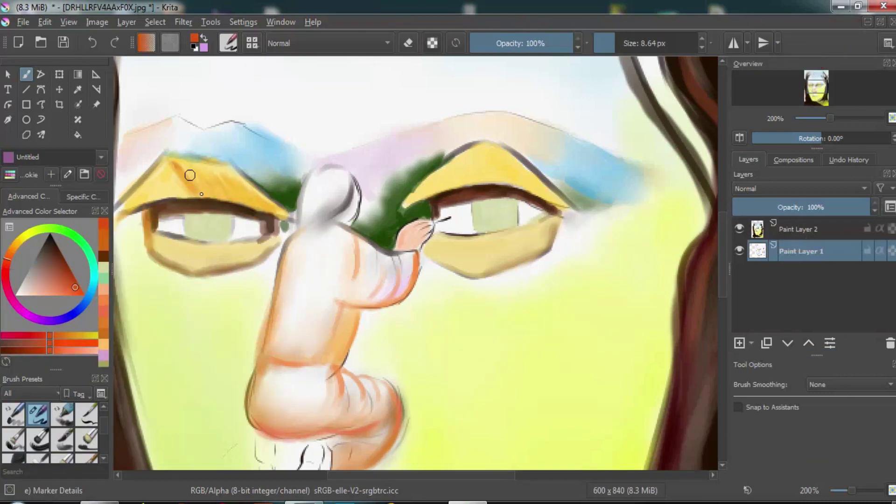
click(18, 294)
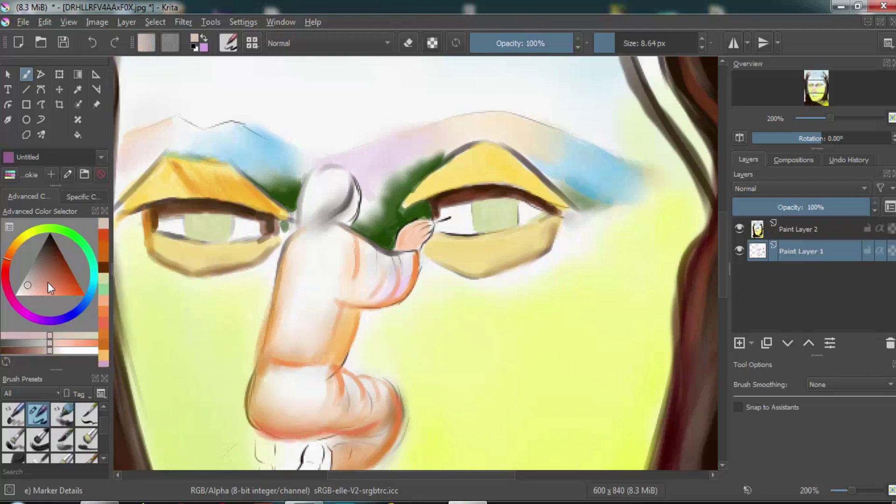
click(15, 295)
key(Page_Up)
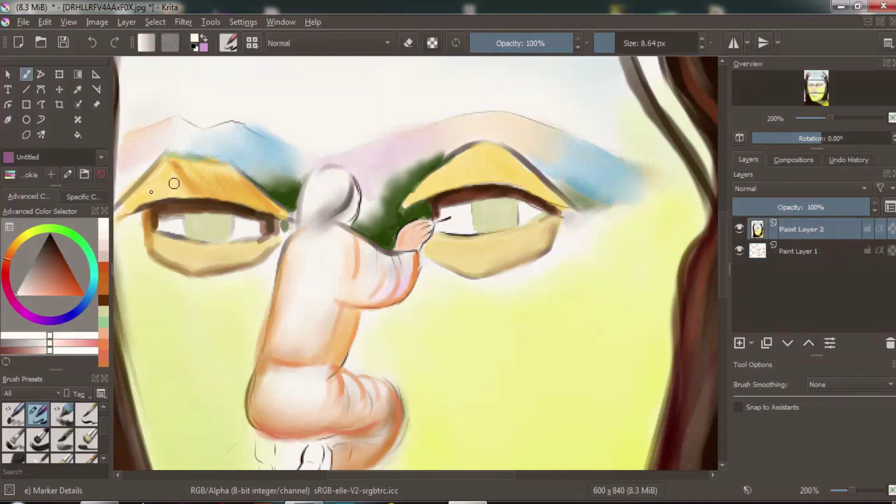
drag(120, 209, 178, 196)
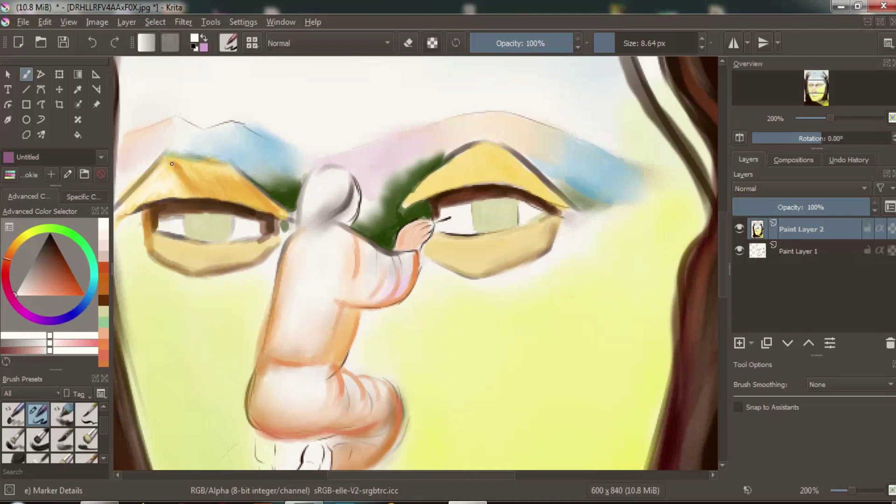
drag(270, 210, 171, 157)
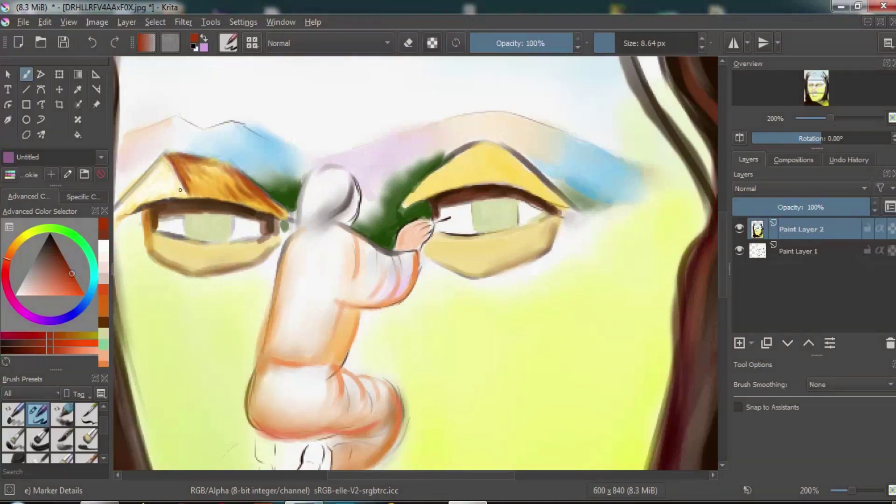
mouse_move(180, 190)
mouse_down()
mouse_move(215, 173)
mouse_move(197, 171)
mouse_up()
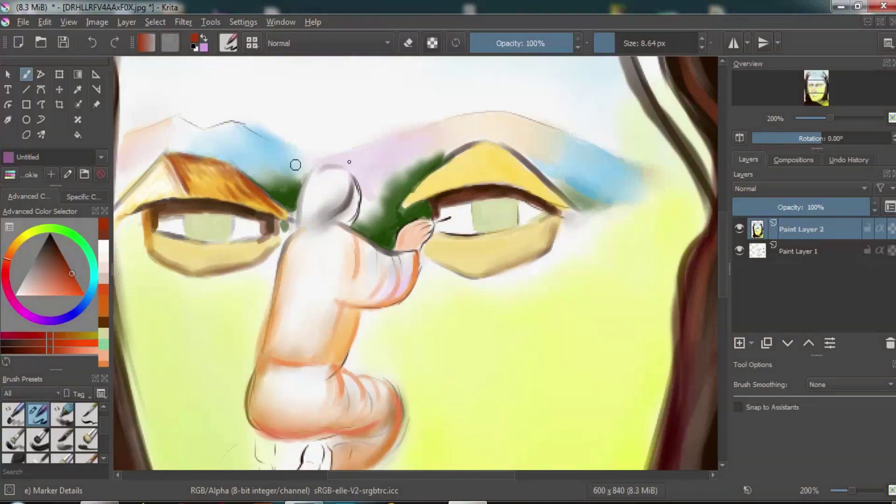
- Thatch the right eyebrow from its inner to outer end
mouse_move(449, 163)
mouse_down()
mouse_move(409, 205)
mouse_move(418, 192)
mouse_up()
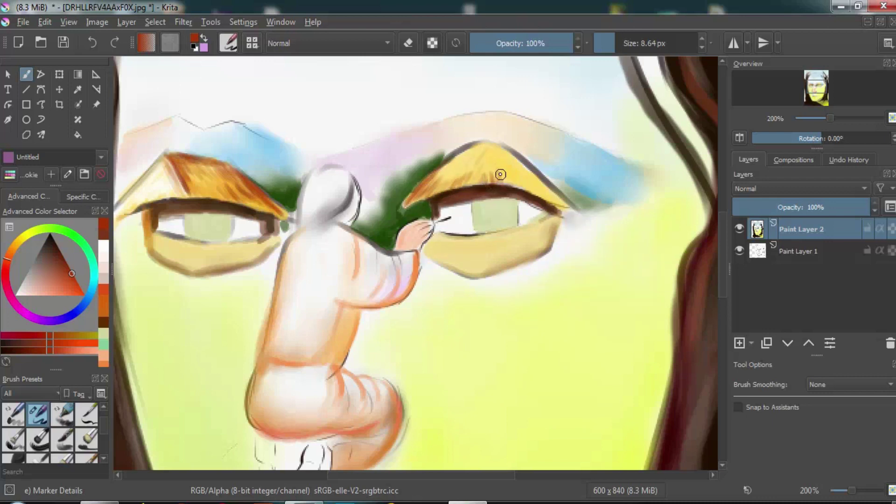
drag(500, 174, 553, 202)
drag(472, 160, 424, 192)
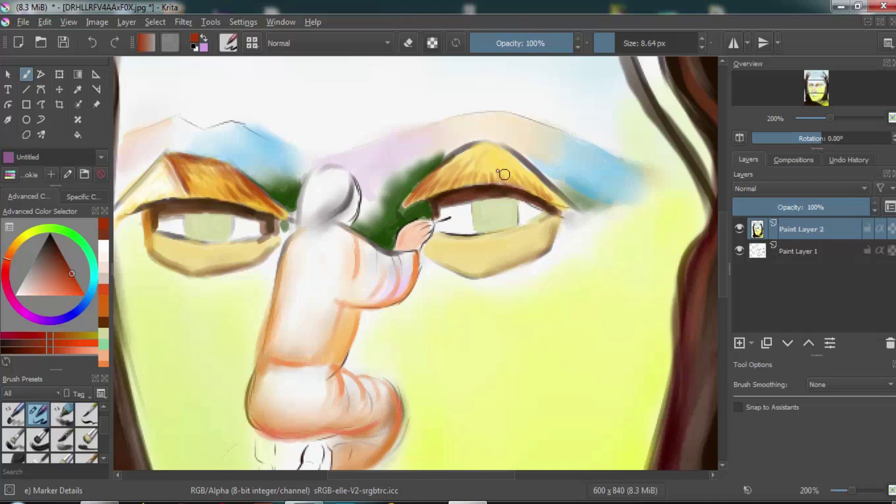
mouse_move(494, 162)
mouse_down()
mouse_move(563, 207)
mouse_move(443, 189)
mouse_move(419, 201)
mouse_up()
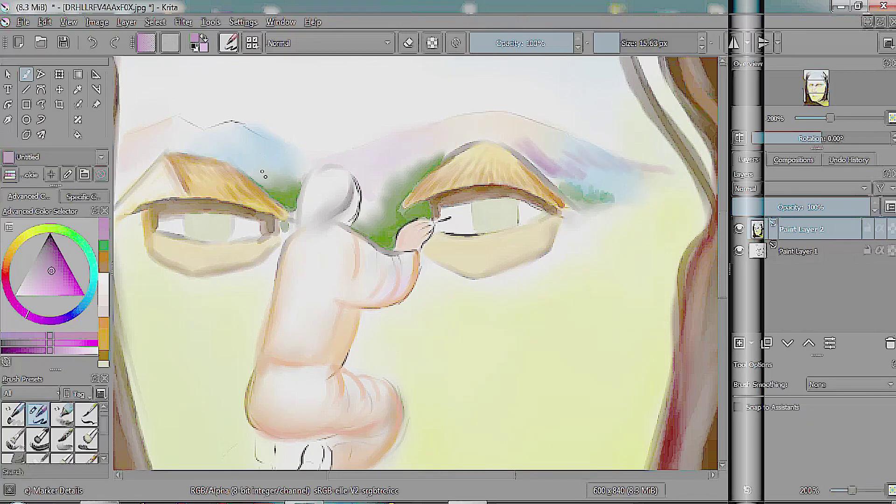
- Paint purple hills above the left eyebrow and orange and dark-green trees along the right treeline
mouse_move(241, 130)
mouse_down()
mouse_move(298, 161)
mouse_move(292, 154)
mouse_up()
mouse_move(829, 119)
mouse_down()
mouse_move(824, 123)
mouse_move(829, 119)
mouse_up()
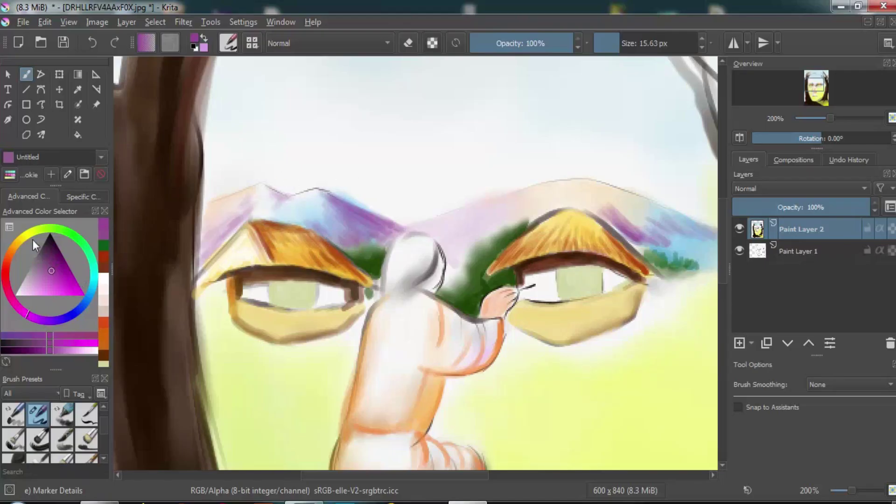
click(20, 238)
click(76, 286)
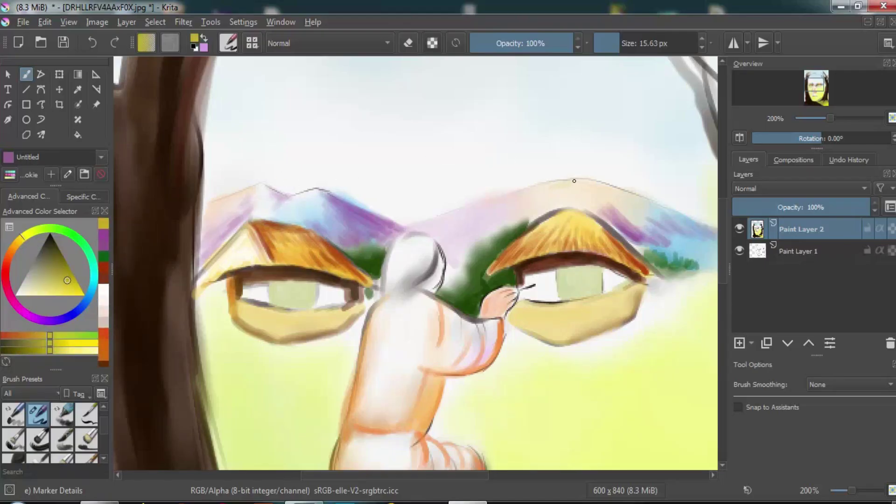
click(19, 245)
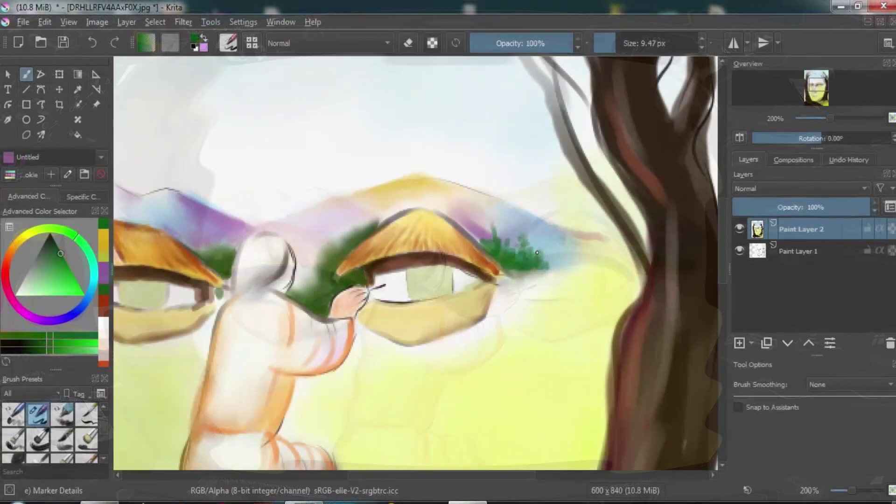
mouse_move(550, 225)
mouse_down()
mouse_move(543, 267)
mouse_move(564, 245)
mouse_up()
mouse_move(520, 278)
mouse_down()
mouse_move(579, 266)
mouse_move(535, 247)
mouse_up()
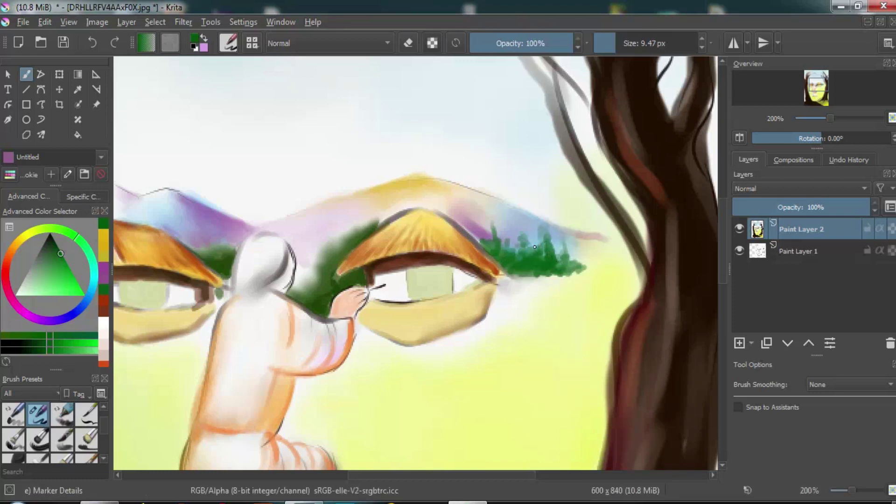
mouse_move(485, 234)
mouse_down()
mouse_move(488, 247)
mouse_move(547, 273)
mouse_up()
- Add a small dark mark and touch up the brow foliage in bright green
ctrl+click(522, 246)
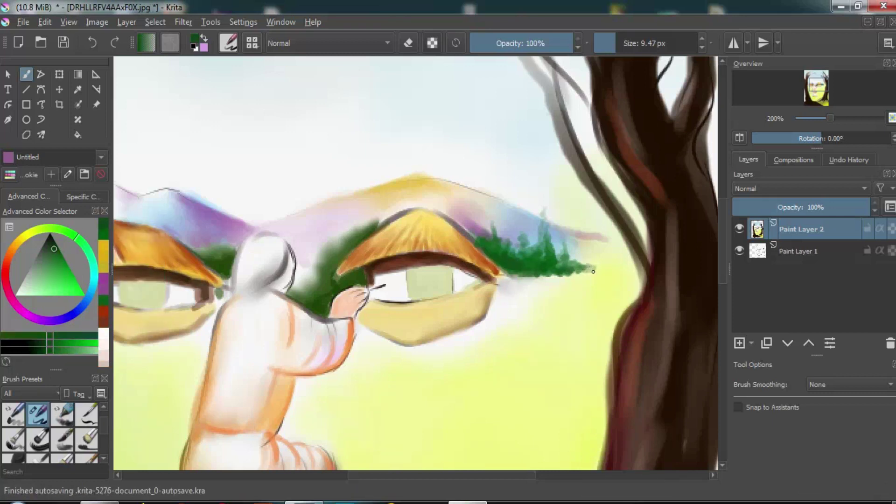
scroll(407, 232, down, 1)
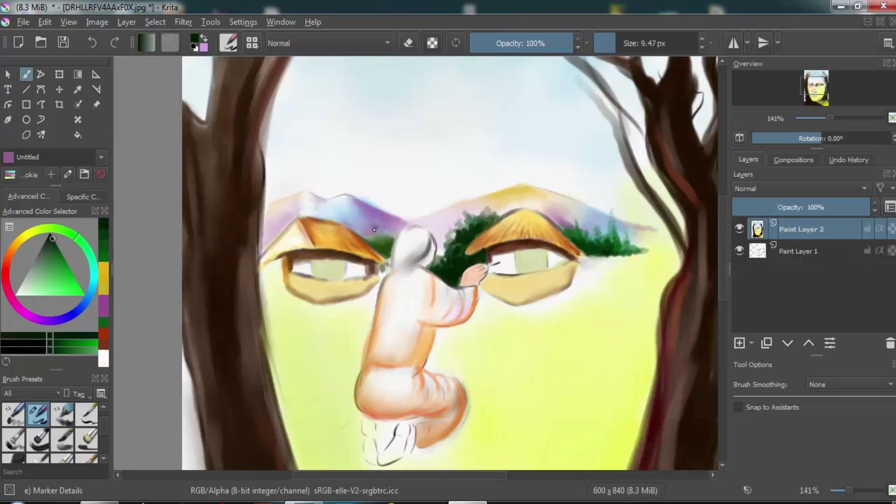
drag(374, 229, 368, 231)
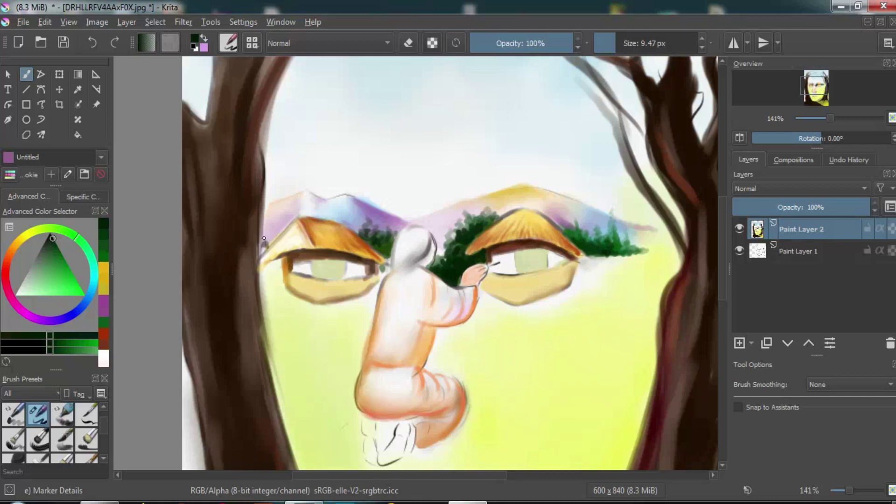
drag(71, 272, 70, 282)
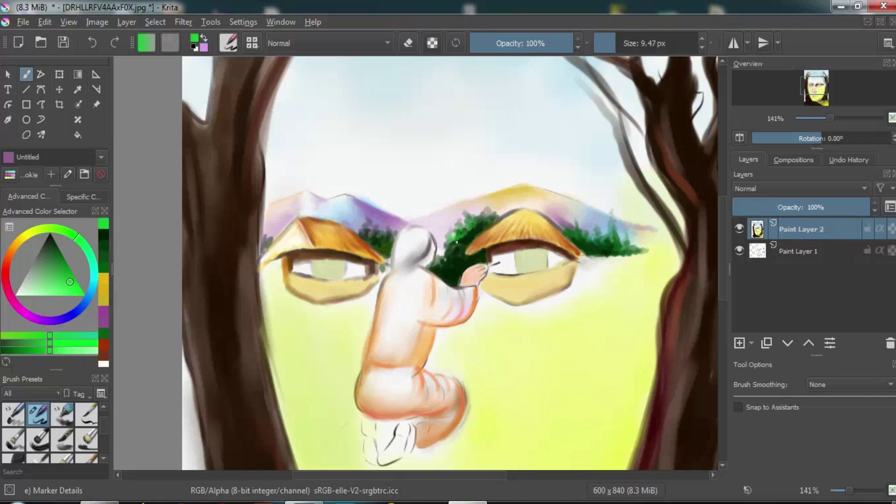
drag(830, 118, 835, 119)
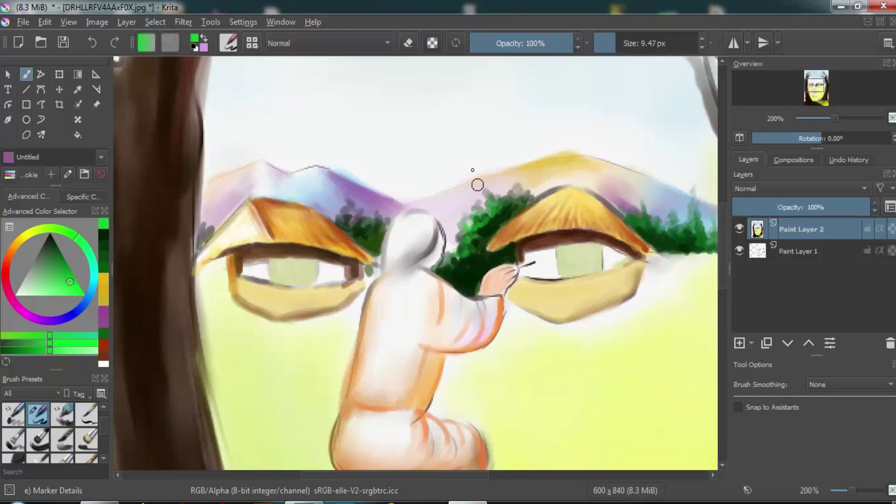
ctrl+click(469, 207)
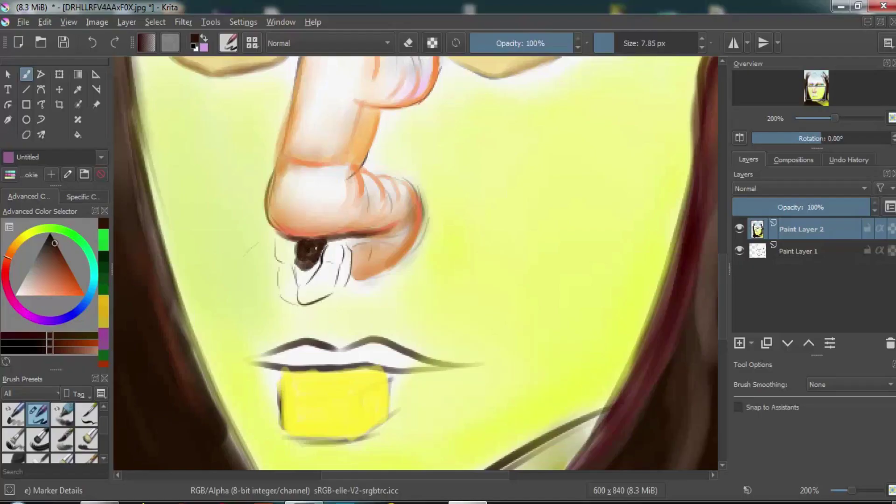
- Enlarge and darken the nostril with dark and orange-brown strokes
drag(316, 248, 290, 237)
drag(347, 241, 351, 278)
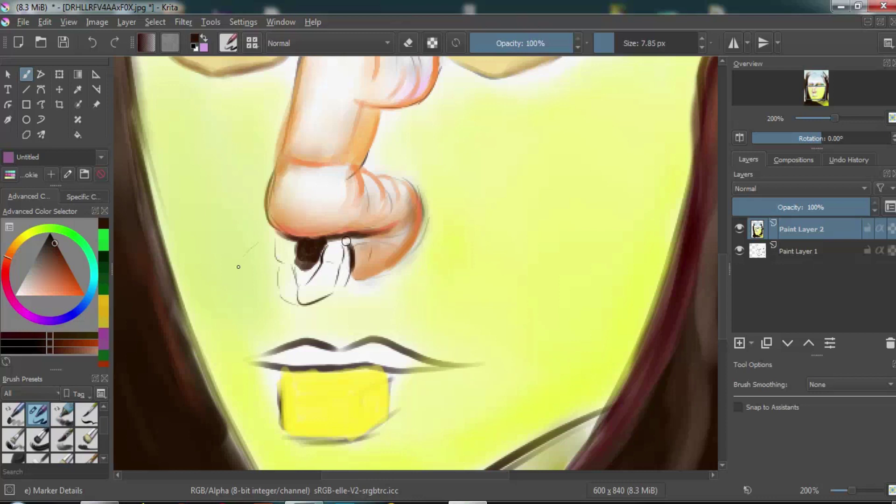
drag(373, 240, 401, 224)
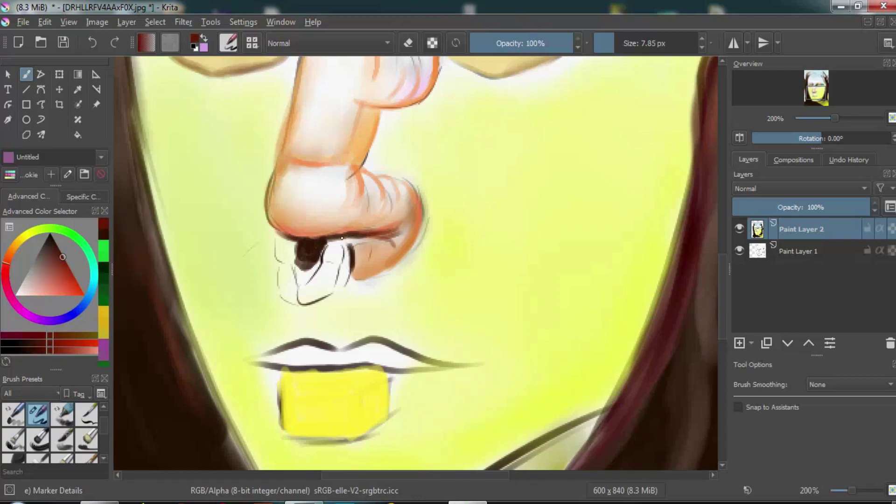
drag(302, 264, 304, 277)
click(63, 273)
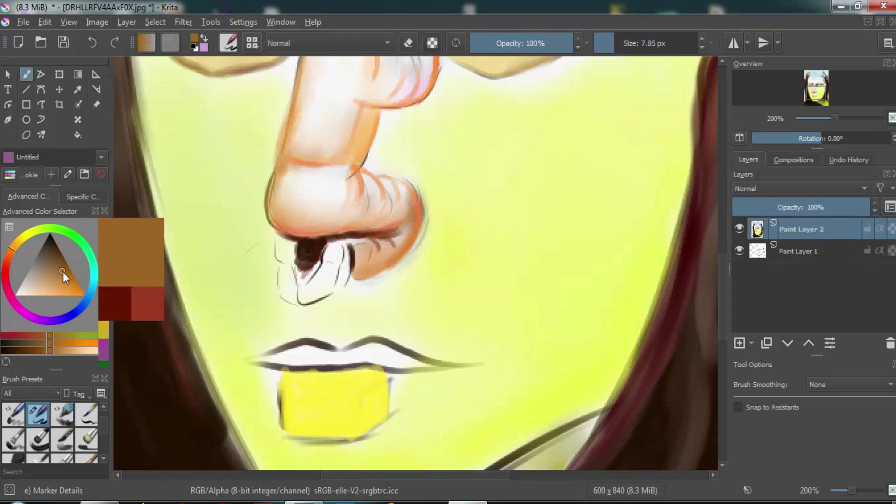
drag(320, 247, 295, 272)
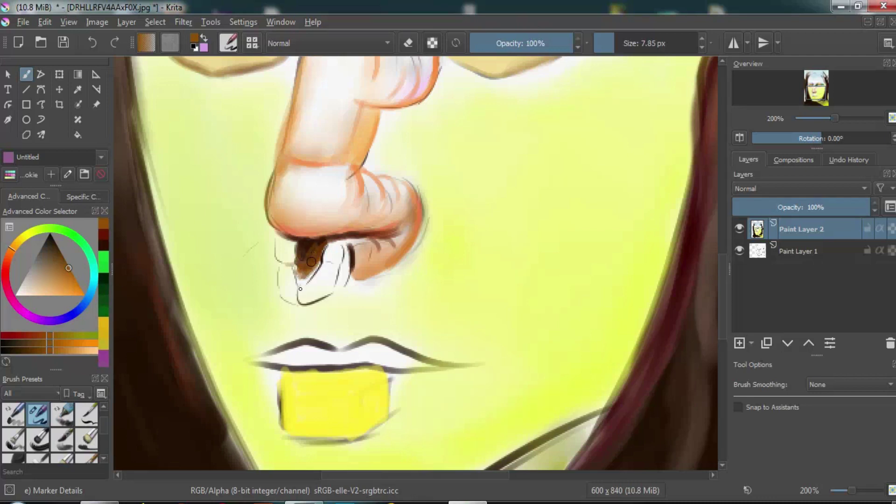
mouse_move(310, 238)
mouse_down()
mouse_move(321, 234)
mouse_move(289, 294)
mouse_up()
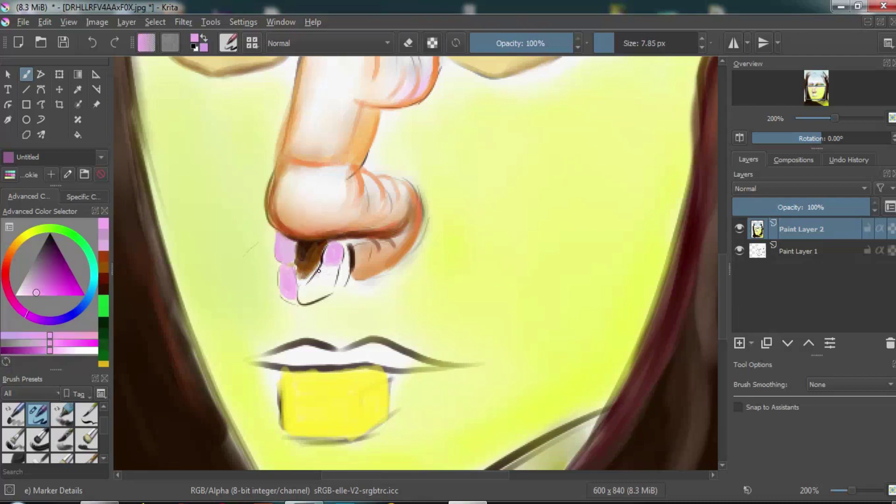
- Paint the teeth pink, add a tan accent, and start the upper lip in brown-orange
drag(331, 252, 310, 289)
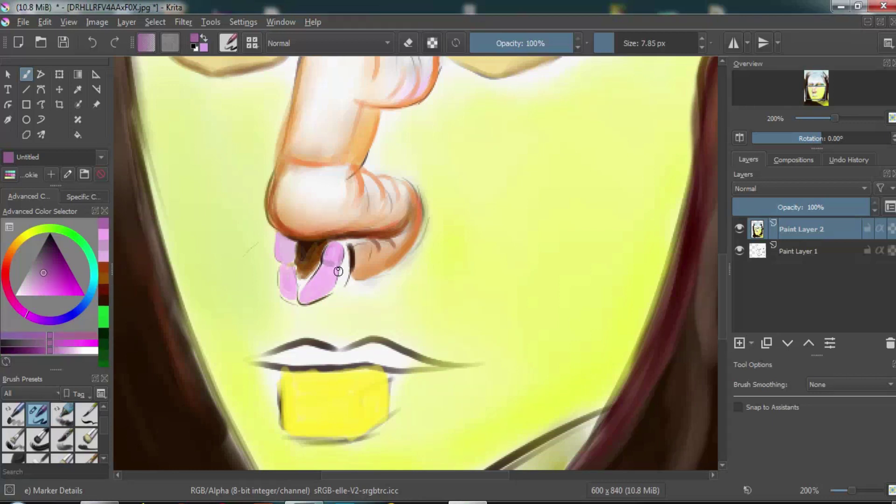
click(14, 242)
click(44, 272)
drag(344, 280, 349, 246)
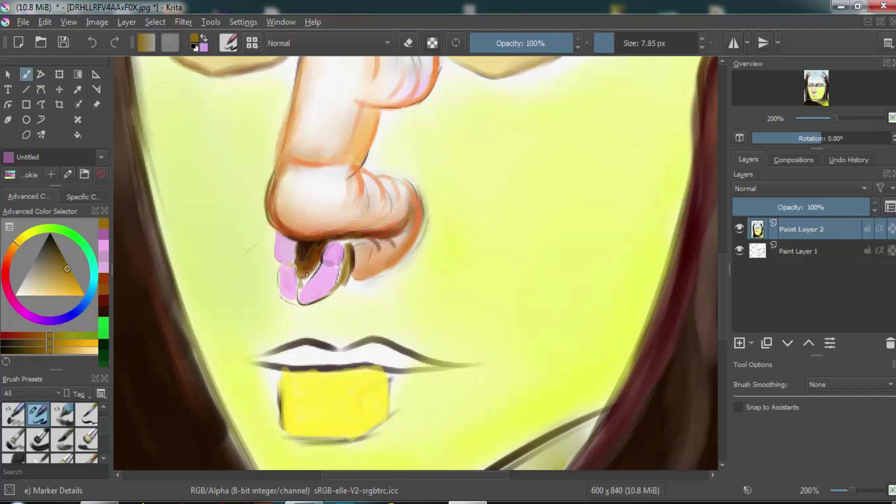
drag(259, 362, 415, 360)
- Fill the upper lip brown-orange and lay darker orange strokes across the block beneath
drag(251, 360, 315, 343)
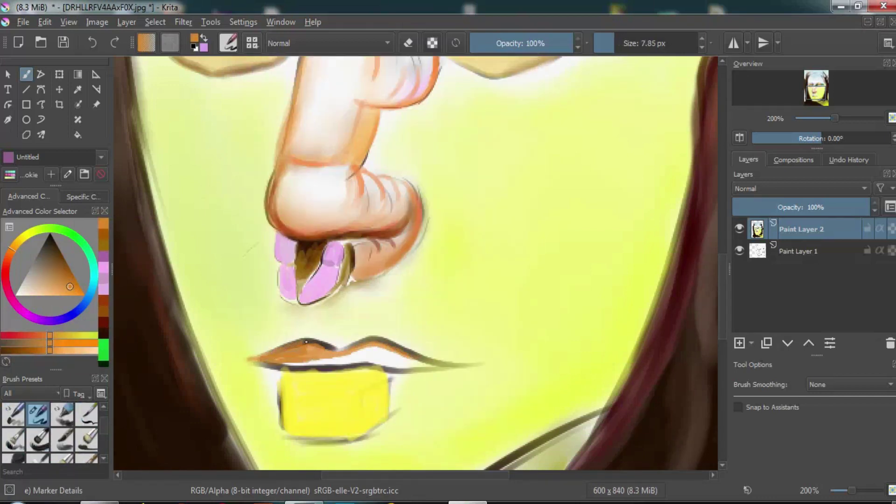
mouse_move(376, 339)
mouse_down()
mouse_move(339, 362)
mouse_move(383, 358)
mouse_up()
drag(458, 364, 317, 354)
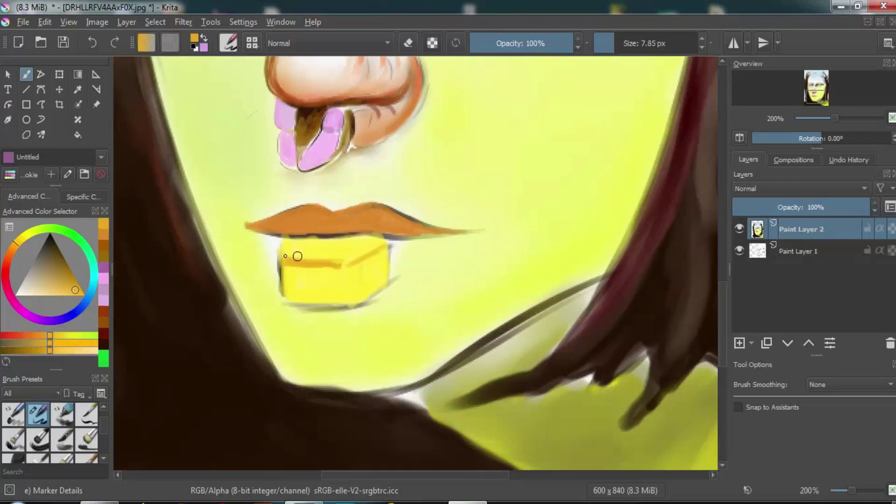
drag(285, 256, 345, 264)
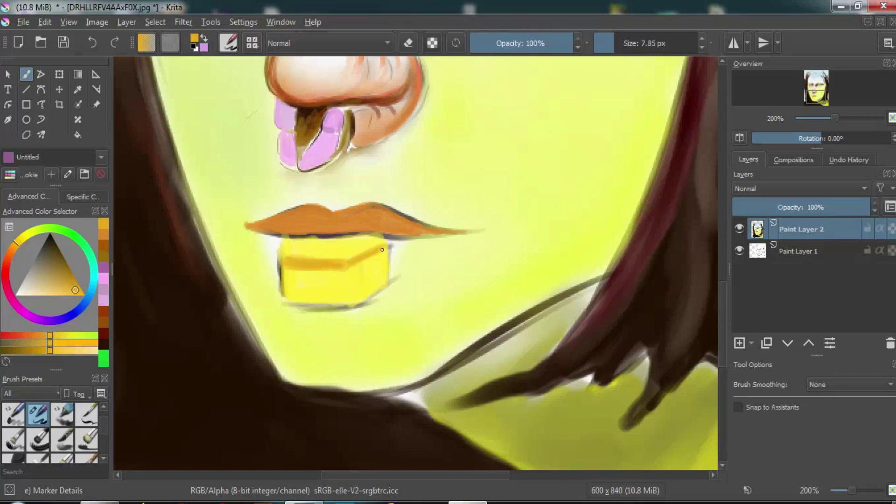
drag(310, 294, 286, 287)
- Outline the block's front face in dark orange and shade its sides
ctrl+click(287, 287)
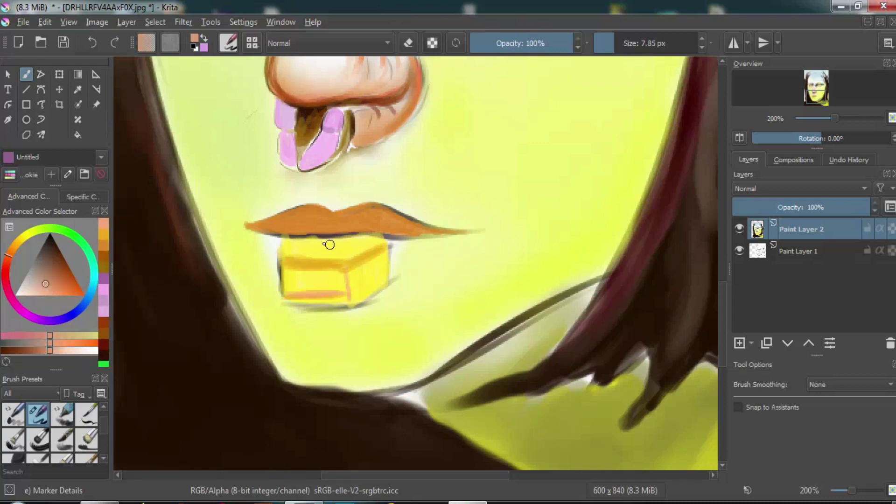
ctrl+click(297, 249)
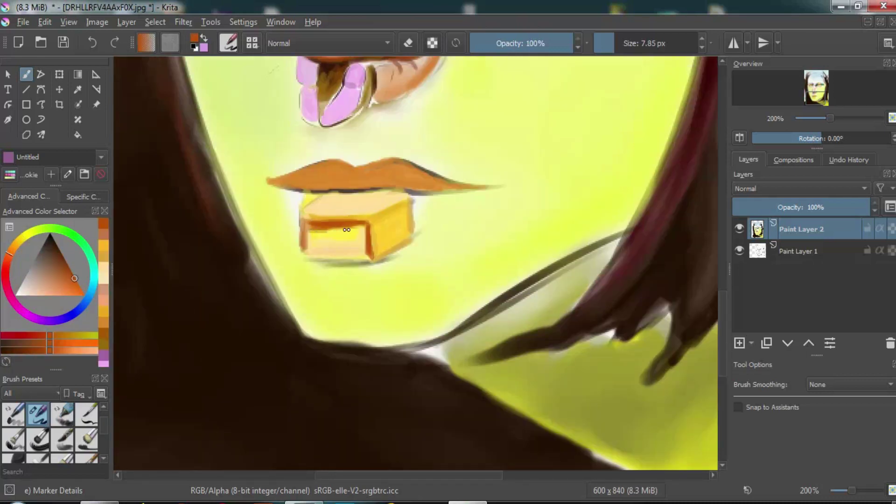
drag(311, 226, 367, 252)
mouse_move(304, 256)
mouse_down()
mouse_move(354, 258)
mouse_move(376, 212)
mouse_move(364, 220)
mouse_up()
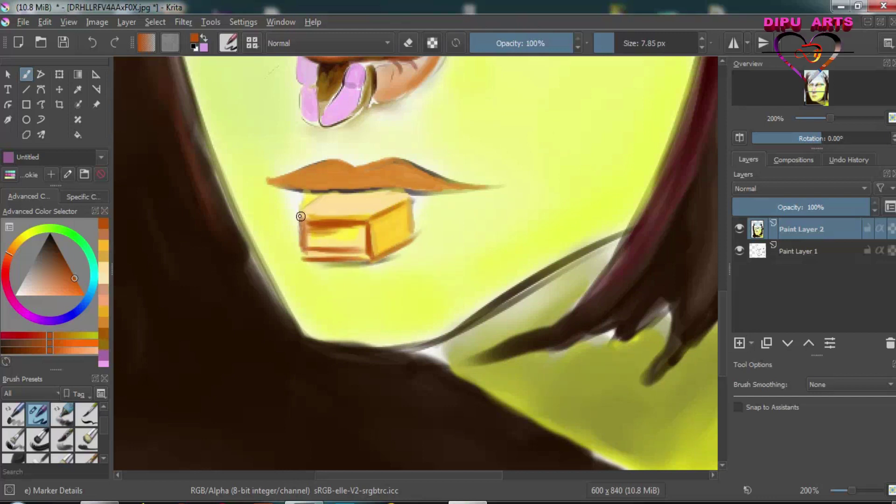
drag(300, 212, 303, 254)
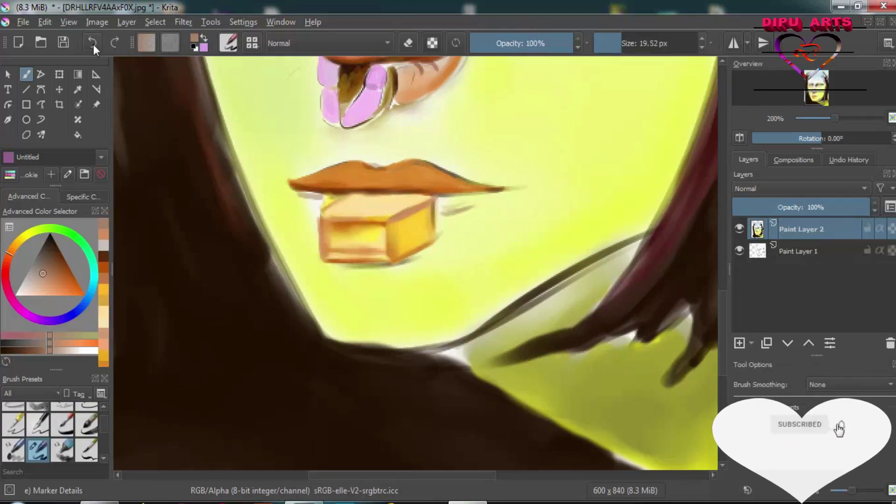
- Shade the underside of the upper lip and both lip ends in pale teal
click(69, 232)
drag(47, 269, 34, 286)
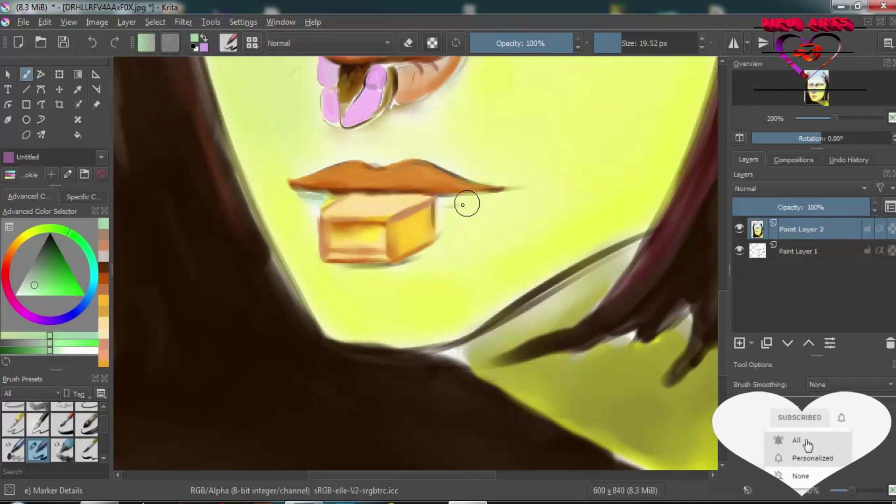
mouse_move(465, 200)
mouse_down()
mouse_move(488, 199)
mouse_move(448, 202)
mouse_up()
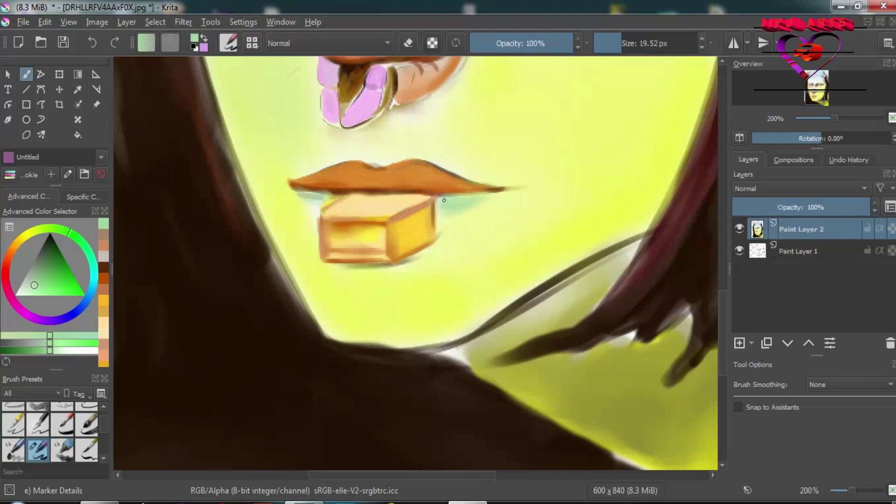
drag(320, 189, 329, 201)
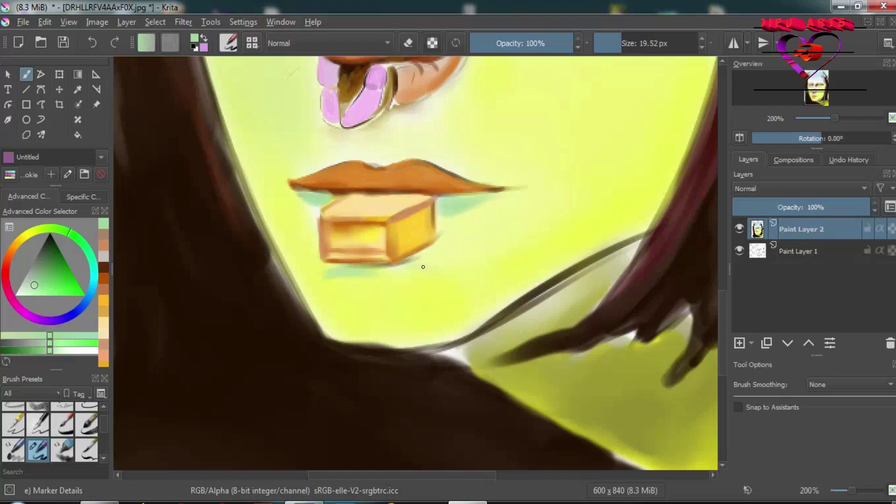
click(814, 88)
click(56, 287)
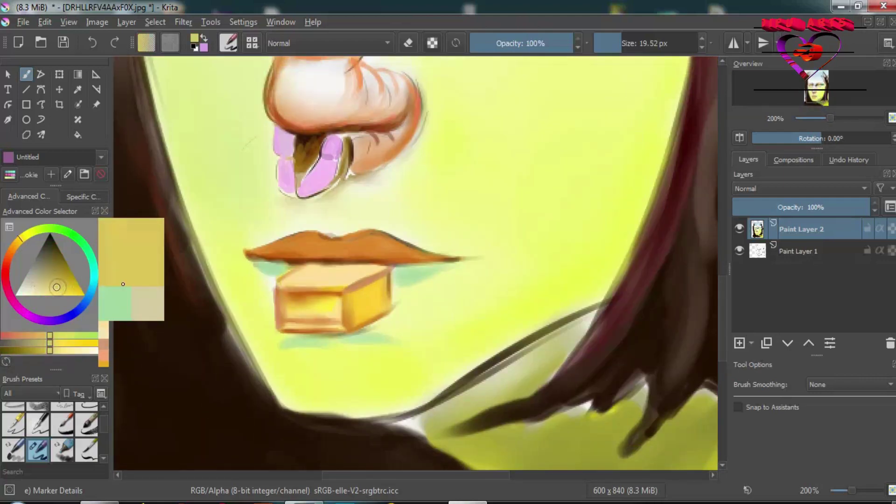
- Add yellow and orange strokes at the lip's right end and around the box
drag(410, 262, 464, 258)
drag(297, 333, 394, 335)
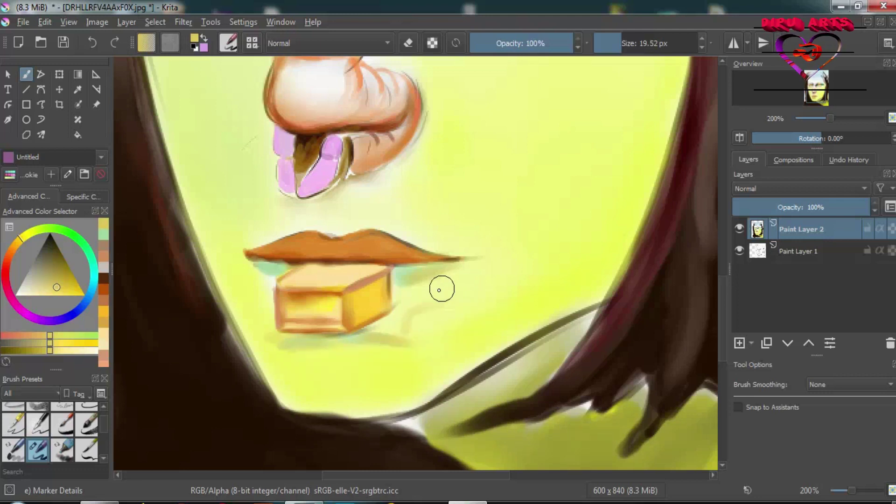
click(43, 293)
click(13, 247)
click(74, 294)
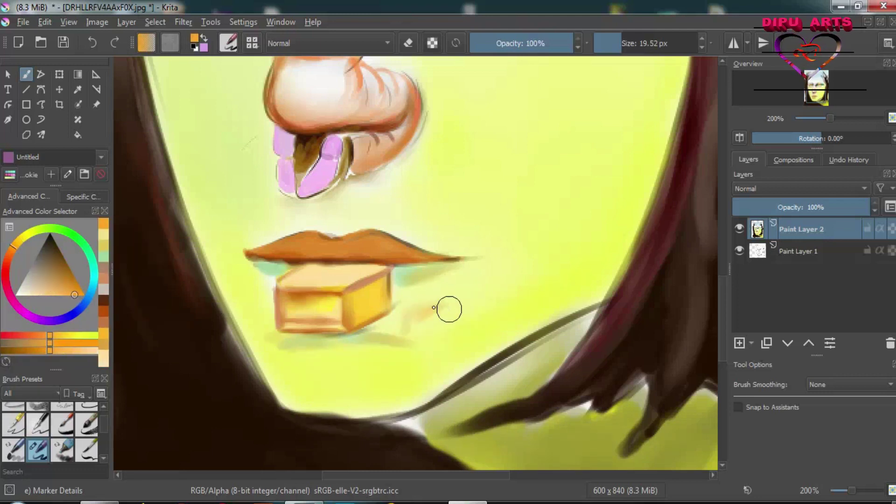
drag(441, 307, 408, 332)
drag(55, 264, 63, 276)
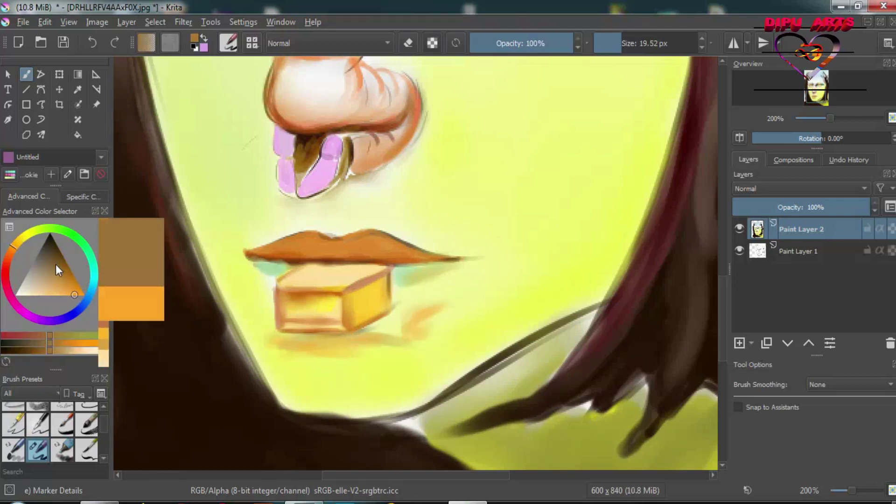
- Hatch orange strokes down the right cheek toward the jaw
click(830, 117)
drag(816, 87, 813, 100)
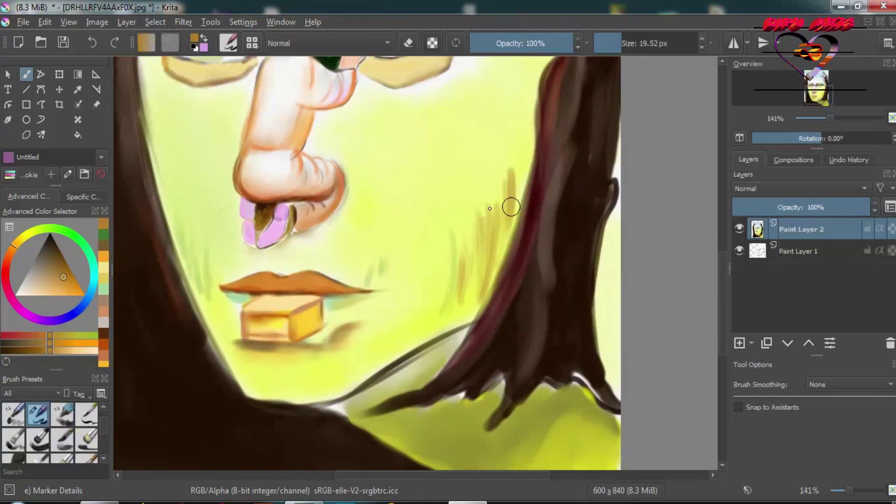
drag(506, 149, 494, 243)
drag(513, 107, 502, 196)
drag(522, 79, 506, 187)
drag(514, 138, 494, 262)
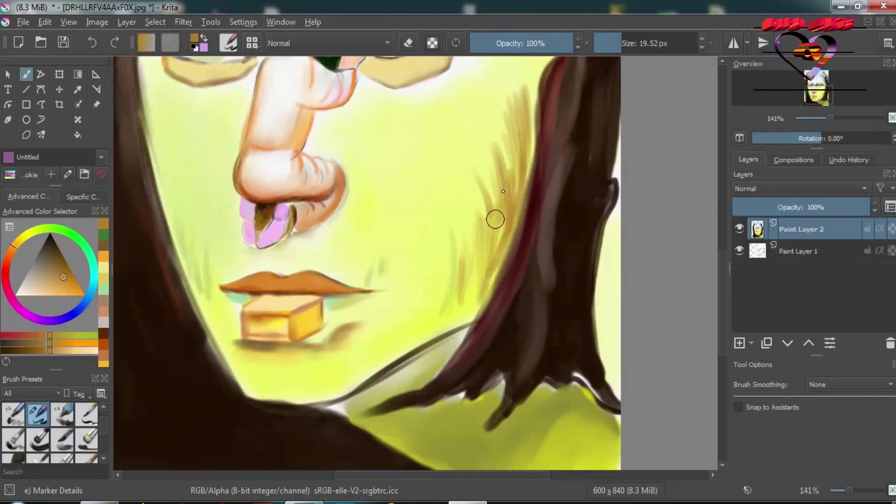
drag(504, 201, 489, 285)
drag(530, 100, 506, 235)
drag(497, 266, 476, 305)
mouse_move(475, 233)
mouse_down()
mouse_move(449, 332)
mouse_move(466, 320)
mouse_up()
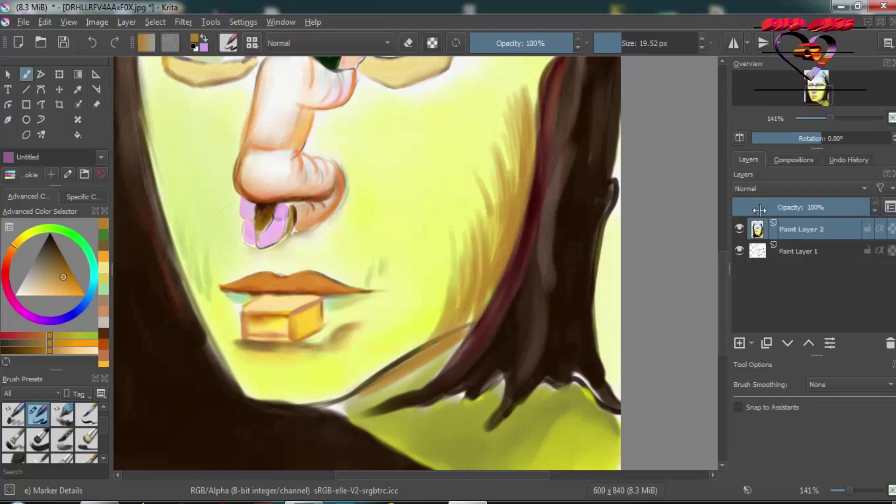
- Paint the little painter's hair solid brown with the Marker Details brush at about 7 px
key(Page_Down)
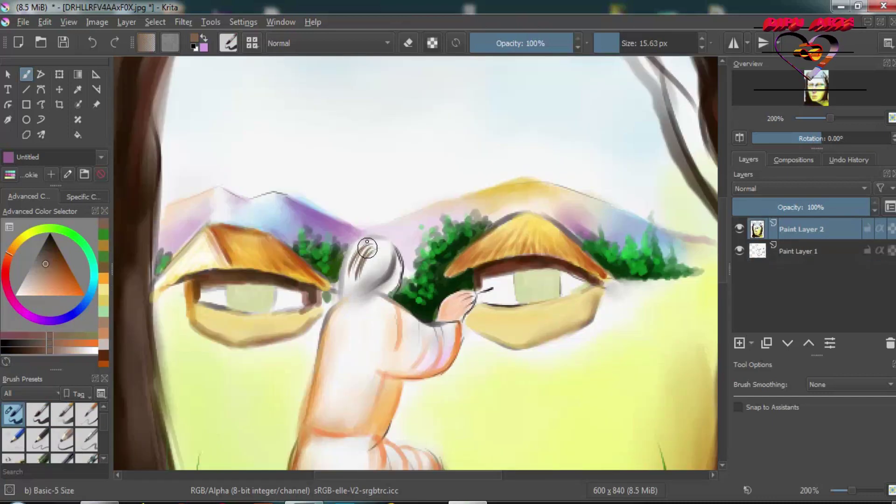
mouse_move(373, 245)
mouse_down()
mouse_move(348, 294)
mouse_move(364, 291)
mouse_up()
mouse_move(389, 245)
mouse_down()
mouse_move(368, 273)
mouse_move(348, 271)
mouse_up()
mouse_move(396, 293)
mouse_down()
mouse_move(400, 254)
mouse_move(355, 280)
mouse_up()
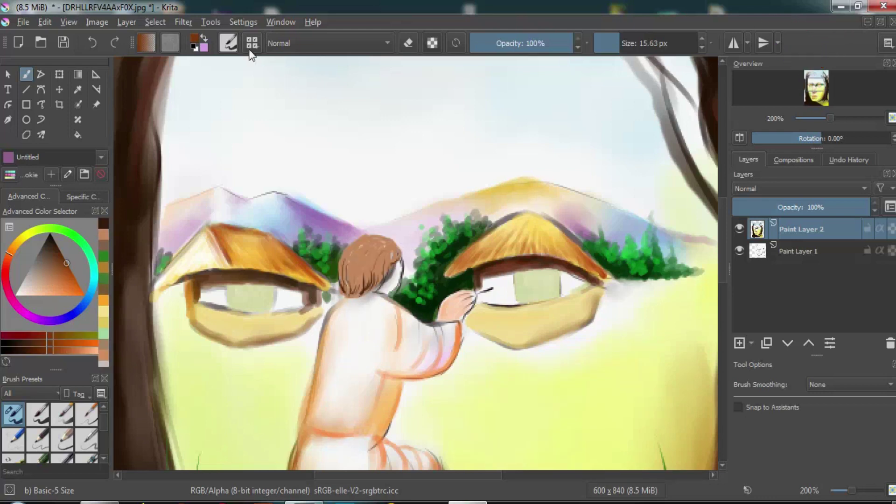
click(252, 43)
click(527, 84)
drag(589, 76, 528, 225)
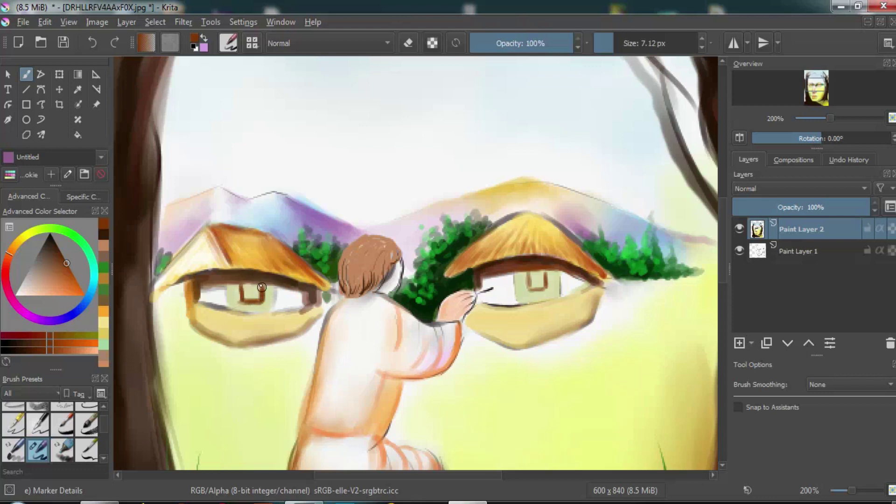
- Darken the left hut's roof and the top of its window in reddish-brown
ctrl+click(579, 298)
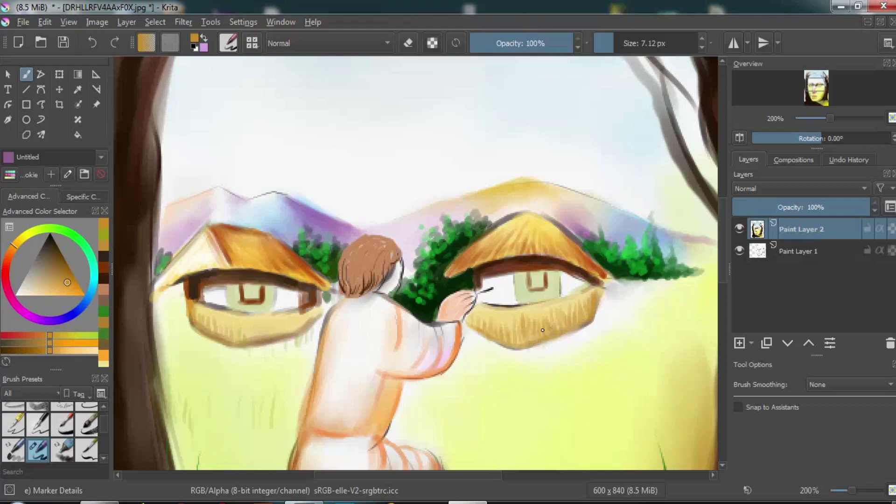
ctrl+click(233, 243)
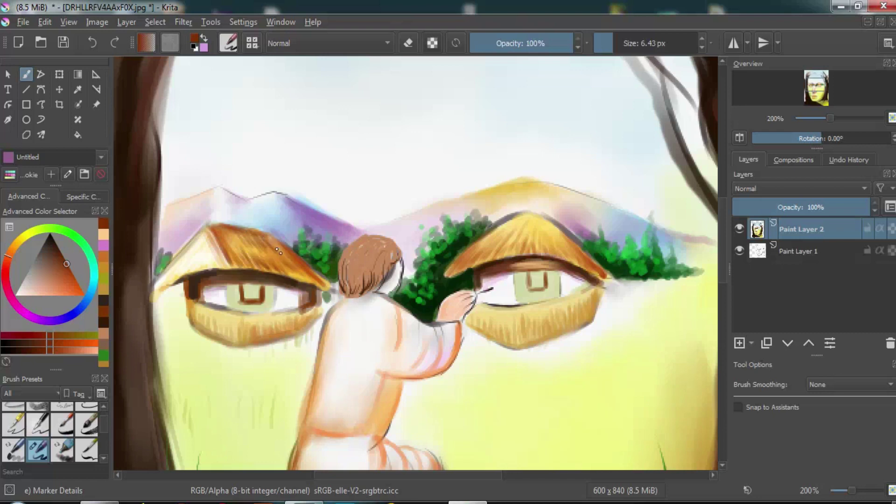
click(58, 249)
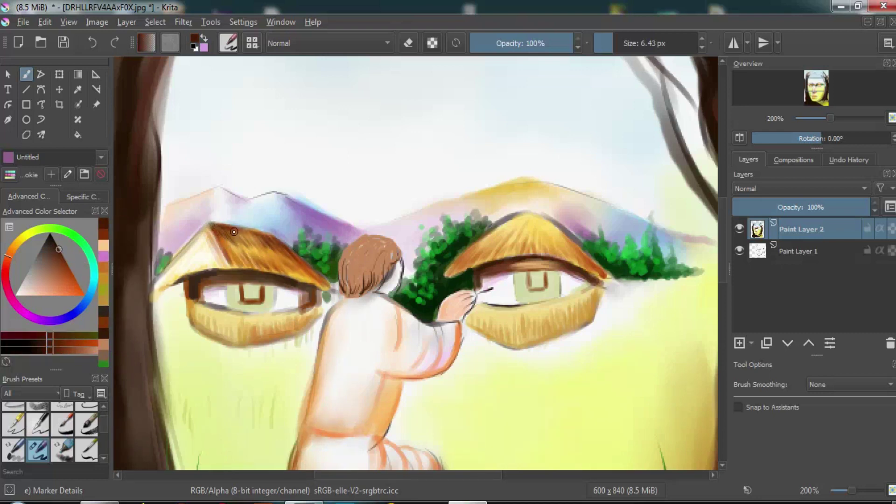
mouse_move(234, 231)
mouse_down()
mouse_move(275, 259)
mouse_move(261, 249)
mouse_move(177, 272)
mouse_up()
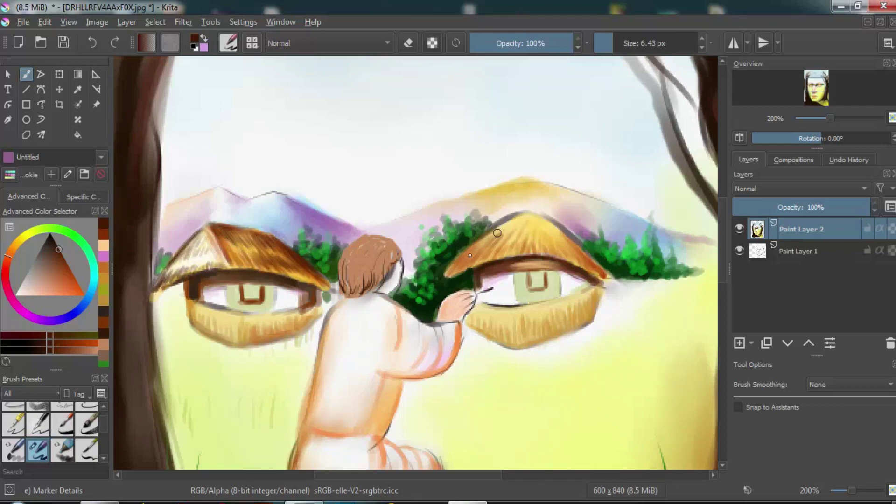
scroll(570, 159, up, 1)
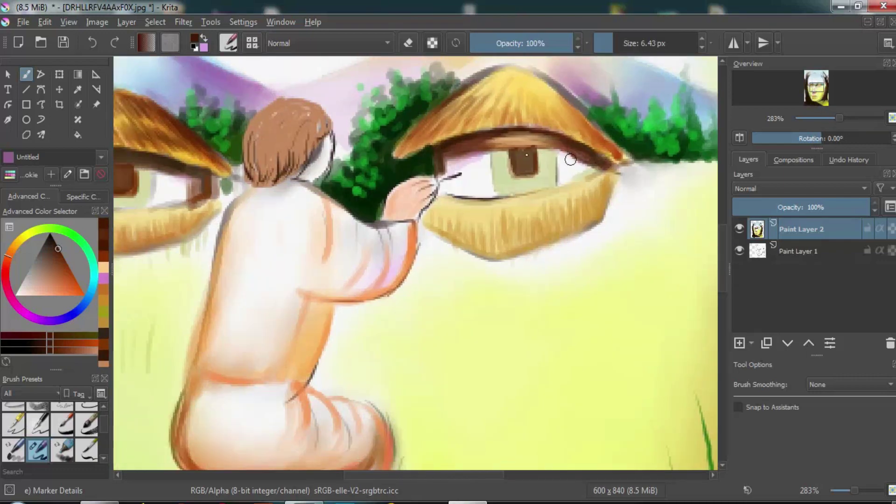
click(811, 90)
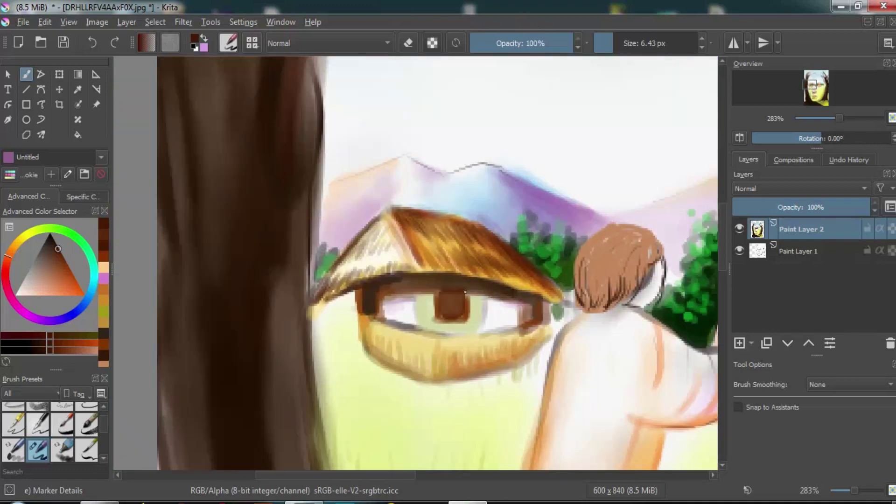
drag(449, 312, 459, 293)
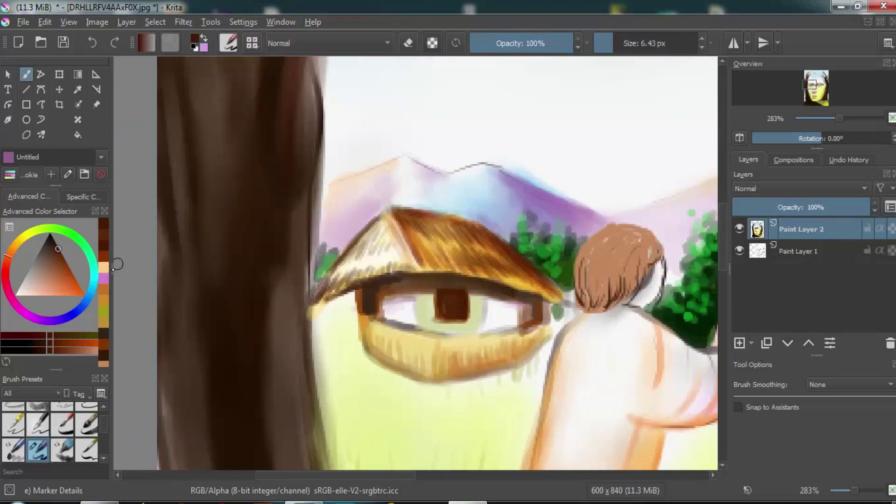
ctrl+click(453, 305)
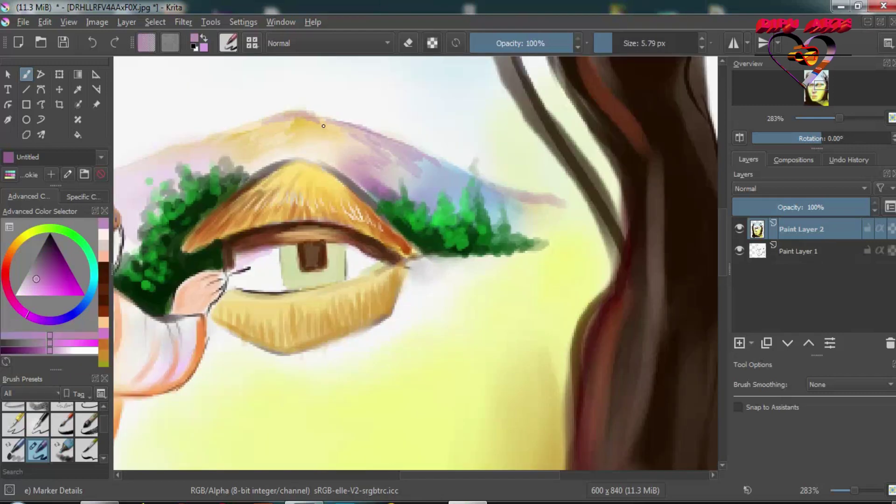
- Add purple strokes and olive-yellow highlights on the mountain top
drag(332, 134, 374, 133)
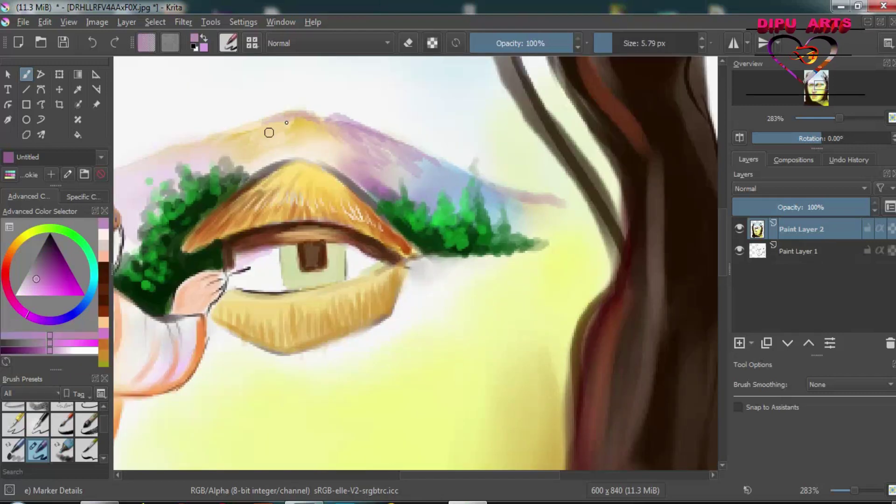
drag(51, 259, 70, 280)
drag(196, 140, 284, 124)
- Extend olive-yellow highlights along the left mountain ridge
click(71, 290)
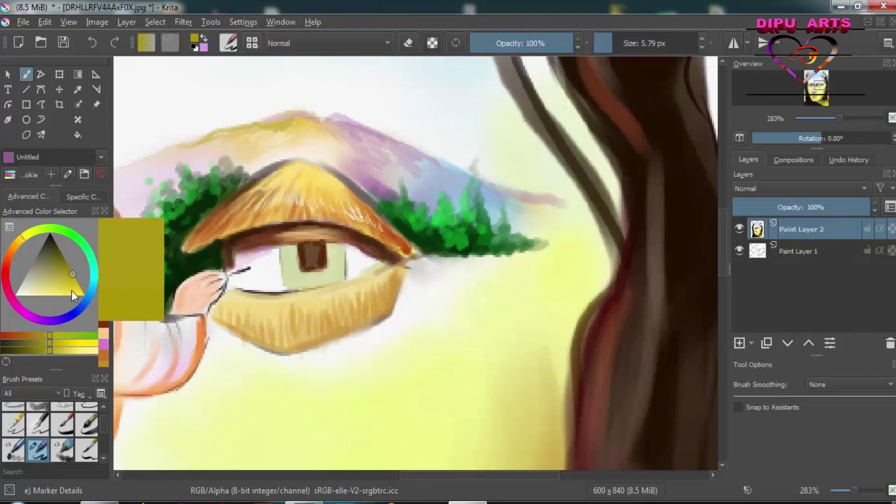
drag(71, 290, 71, 285)
drag(163, 147, 225, 138)
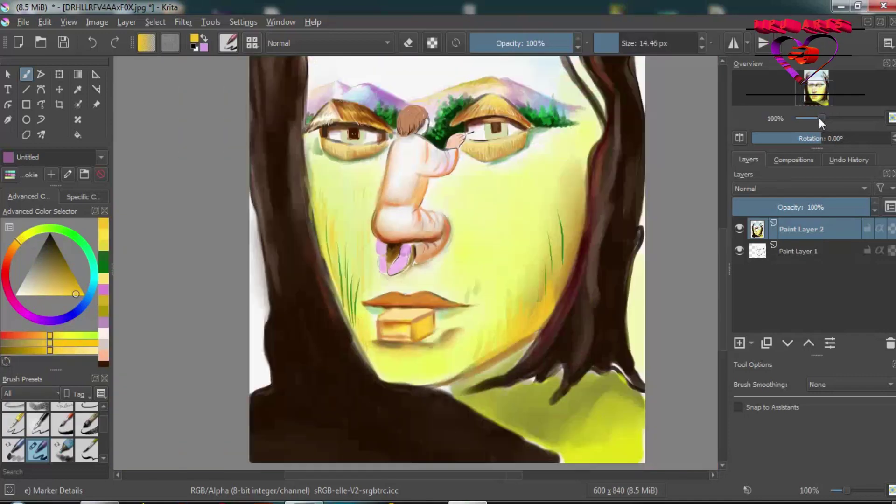
- Streak light bark lines over the dark hair on the right side
click(816, 86)
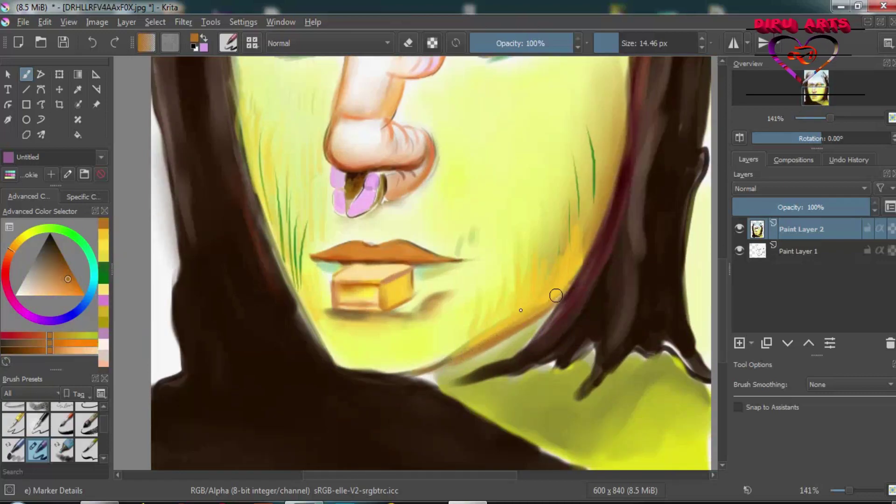
ctrl+click(495, 347)
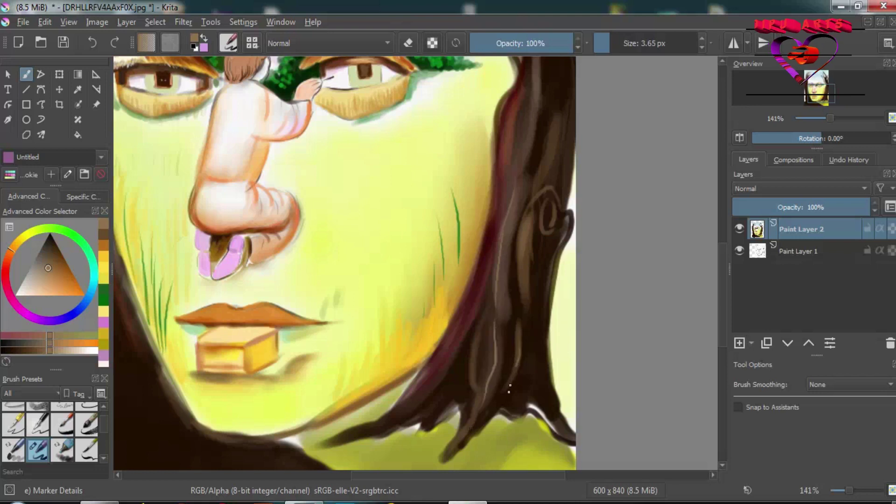
drag(509, 387, 518, 366)
drag(555, 355, 536, 420)
drag(485, 326, 477, 406)
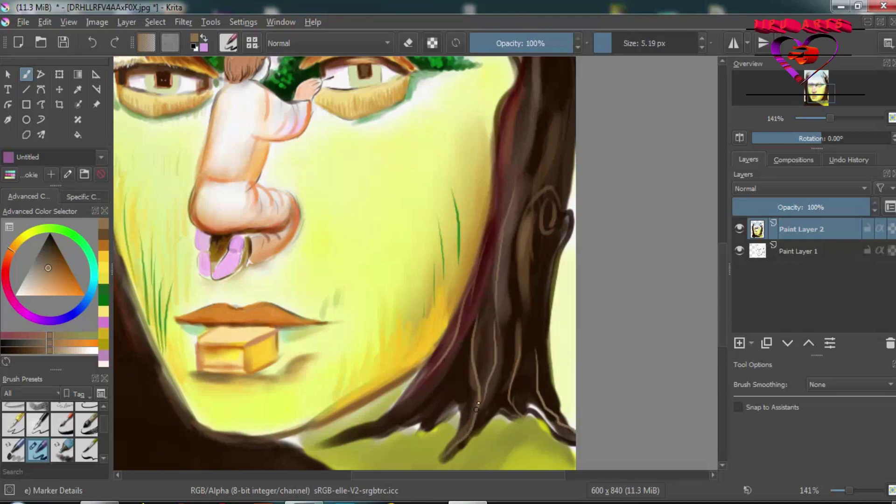
drag(494, 270, 488, 364)
drag(523, 290, 538, 411)
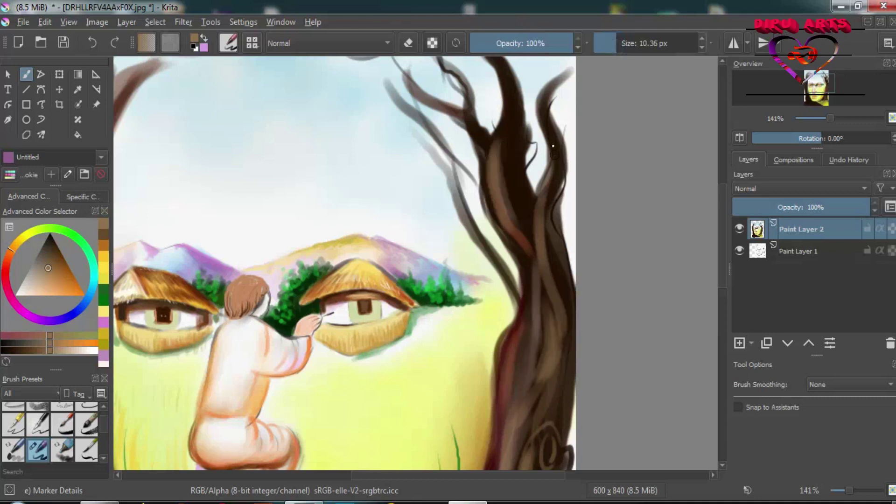
- Add lighter brown bark strokes to the right trunk, then zoom out to 100%
drag(552, 146, 541, 242)
drag(518, 145, 501, 228)
drag(483, 110, 462, 180)
drag(513, 166, 481, 240)
drag(522, 224, 469, 331)
mouse_move(552, 112)
mouse_down()
mouse_move(541, 196)
mouse_move(510, 235)
mouse_up()
drag(515, 78, 504, 150)
drag(494, 105, 468, 173)
drag(830, 119, 824, 119)
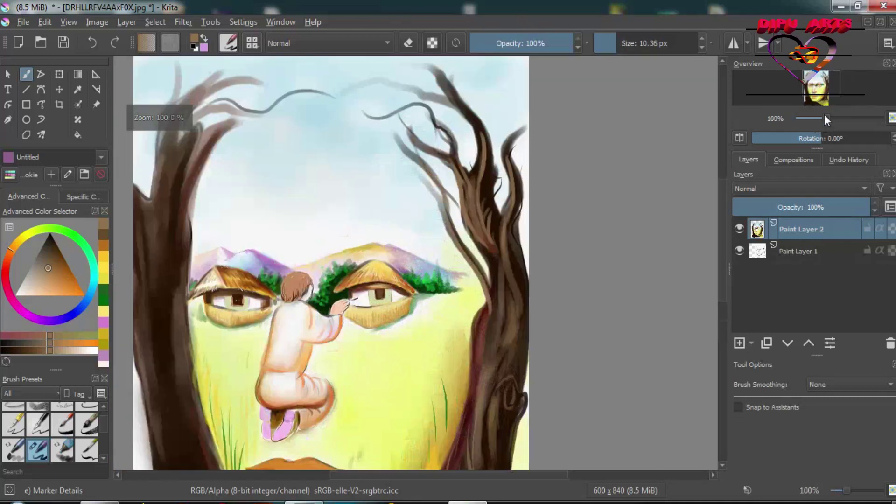
click(795, 112)
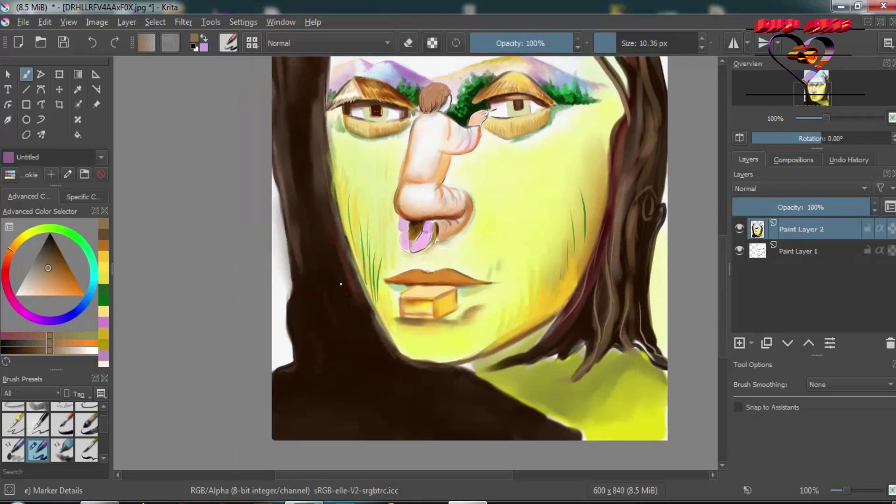
- Paint light brown curls over the left hair
drag(341, 308, 307, 368)
drag(329, 322, 326, 360)
drag(322, 303, 300, 366)
mouse_move(310, 254)
mouse_down()
mouse_move(322, 205)
mouse_move(329, 243)
mouse_up()
drag(294, 96, 280, 147)
drag(308, 82, 298, 187)
drag(306, 152, 287, 273)
drag(317, 180, 378, 348)
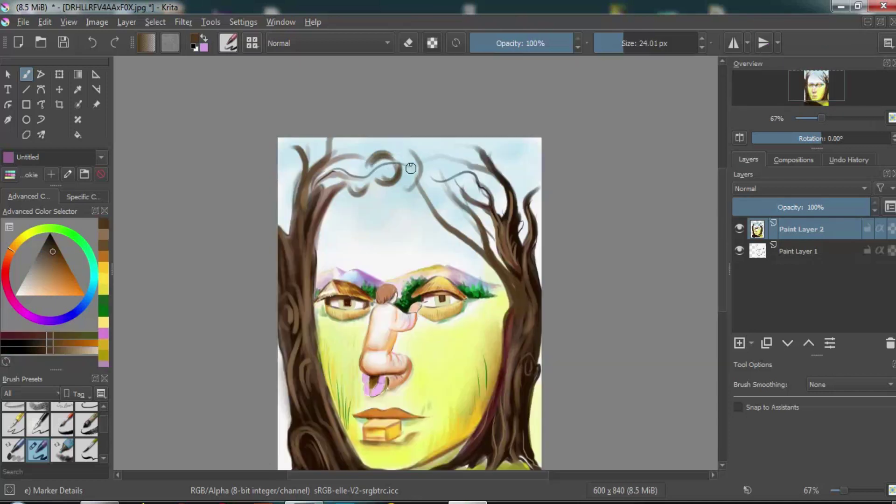
- Paint the first green leaf curls along the top spiral branches
click(103, 305)
mouse_move(394, 164)
mouse_down()
mouse_move(377, 172)
mouse_move(448, 156)
mouse_move(476, 187)
mouse_move(495, 185)
mouse_move(354, 178)
mouse_up()
mouse_move(359, 149)
mouse_down()
mouse_move(340, 156)
mouse_move(349, 155)
mouse_up()
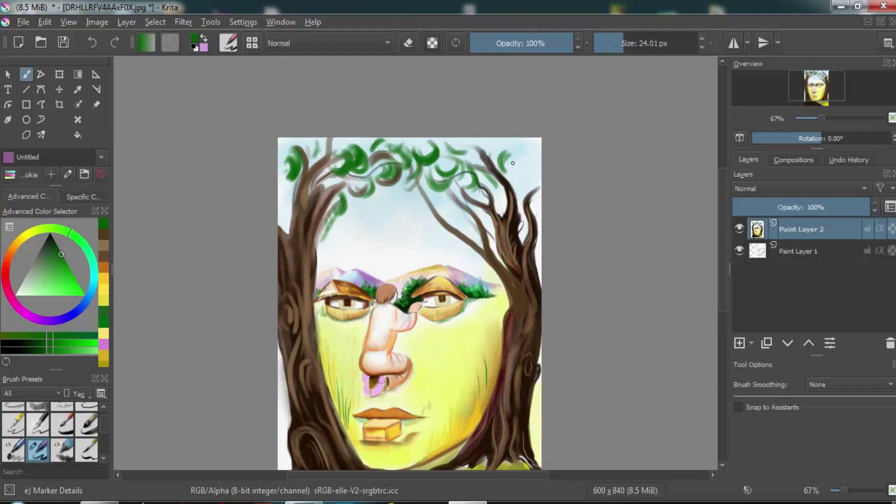
- Paint green leaf curls on the upper-right branch and across the canopy
drag(512, 163, 493, 149)
drag(527, 161, 518, 172)
drag(459, 199, 451, 196)
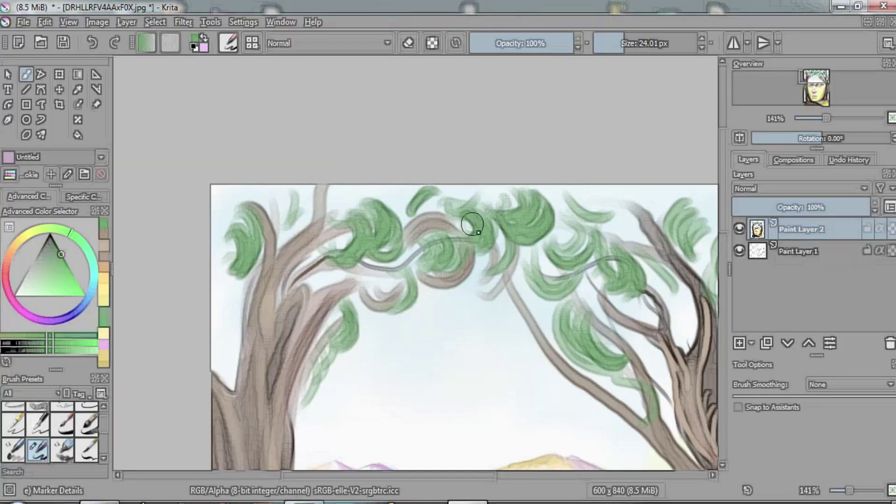
drag(478, 232, 492, 268)
drag(373, 196, 336, 234)
drag(397, 231, 383, 260)
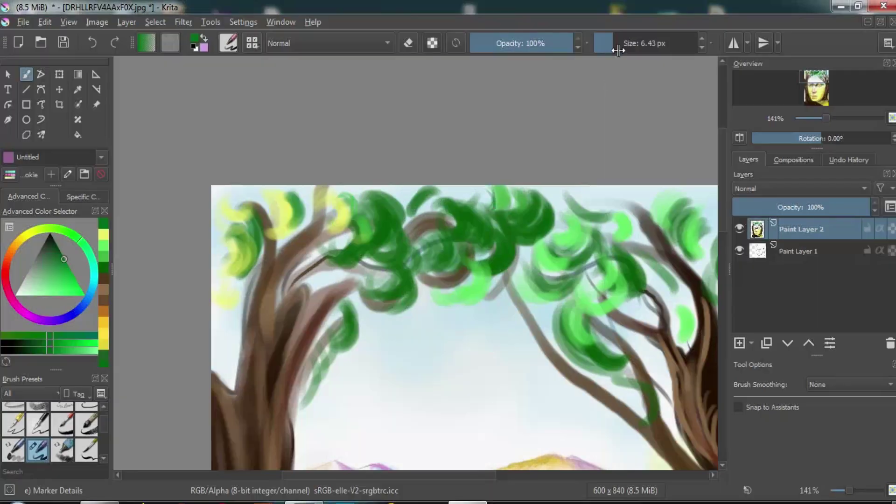
- With a 24 px brush, add dark-green leaves along the canopy, top edge and right tree
drag(618, 51, 628, 51)
drag(543, 189, 552, 203)
drag(476, 189, 493, 215)
drag(369, 317, 376, 329)
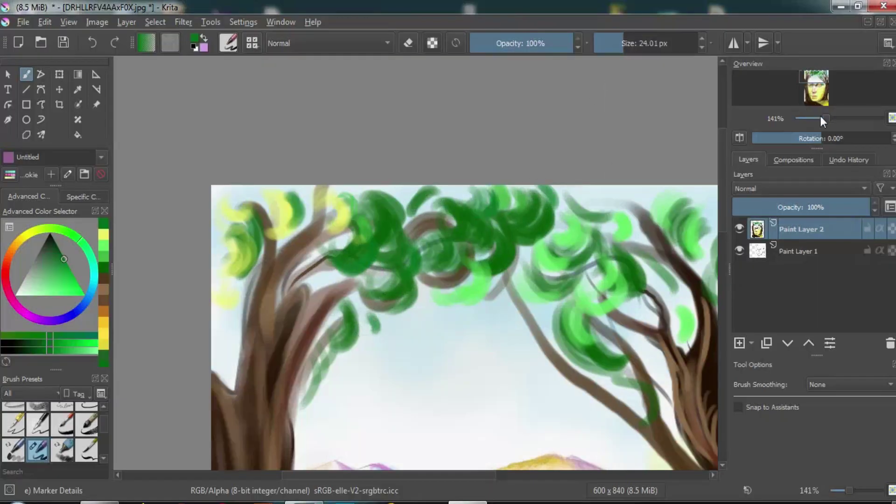
drag(639, 191, 625, 214)
drag(609, 191, 605, 205)
drag(556, 327, 513, 310)
mouse_move(569, 308)
mouse_down()
mouse_move(602, 280)
mouse_move(667, 268)
mouse_up()
- Sample a lighter green and add light-green leaves along the right tree's edge
ctrl+click(653, 280)
mouse_move(826, 118)
mouse_down()
mouse_move(810, 117)
mouse_move(826, 119)
mouse_up()
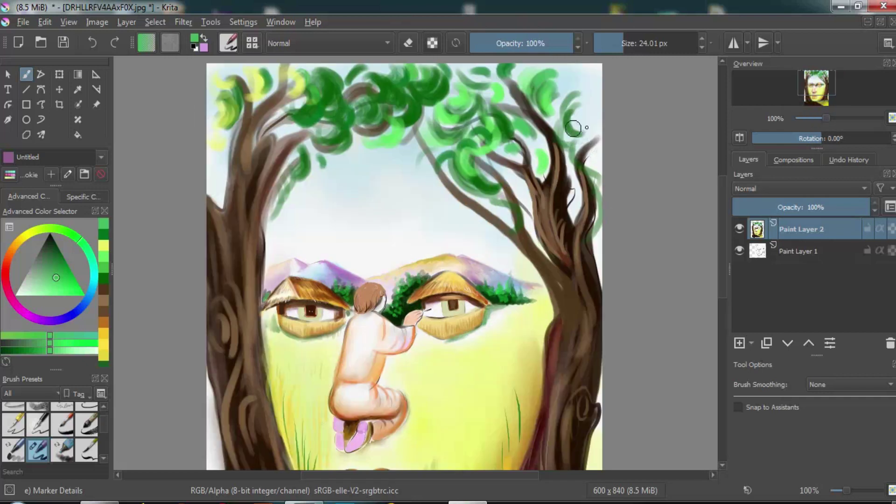
drag(573, 128, 578, 84)
drag(546, 131, 536, 154)
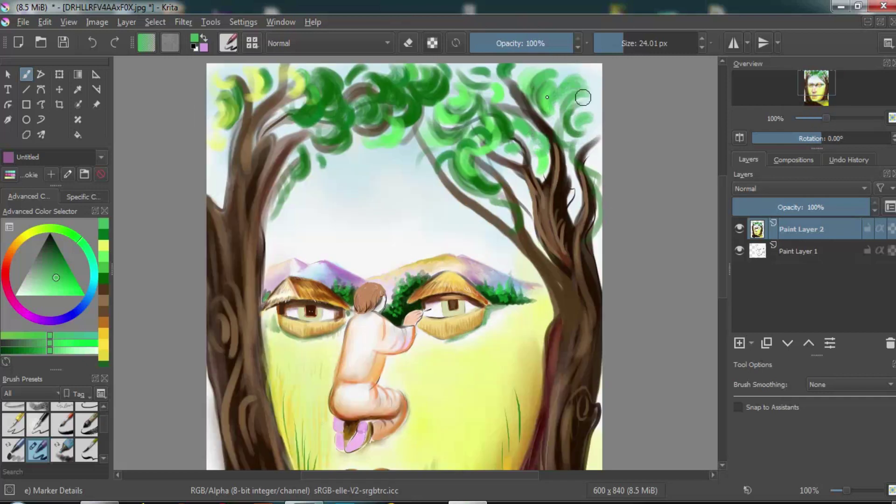
drag(583, 75, 551, 93)
mouse_move(597, 150)
mouse_down()
mouse_move(592, 187)
mouse_move(534, 149)
mouse_move(499, 168)
mouse_move(518, 206)
mouse_up()
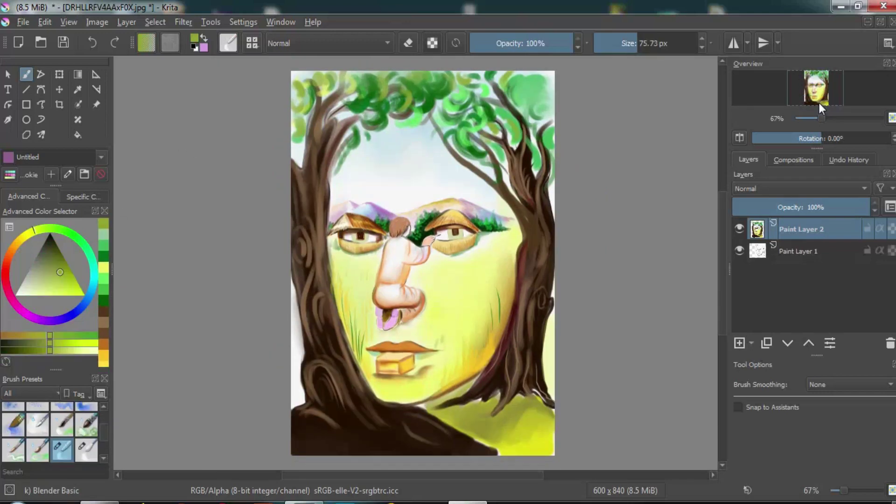
click(68, 287)
- Switch to the detailed marker brush and darken the nostril's left edge
drag(74, 288, 65, 280)
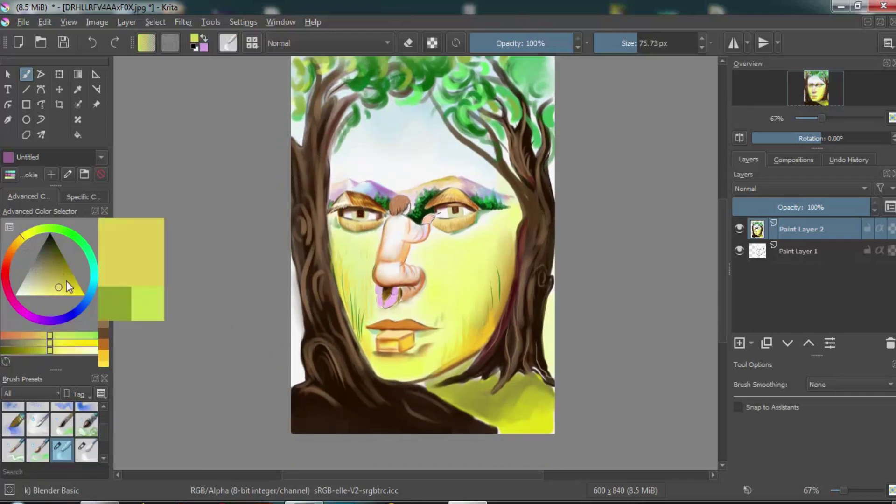
click(228, 43)
click(362, 149)
drag(294, 271, 296, 349)
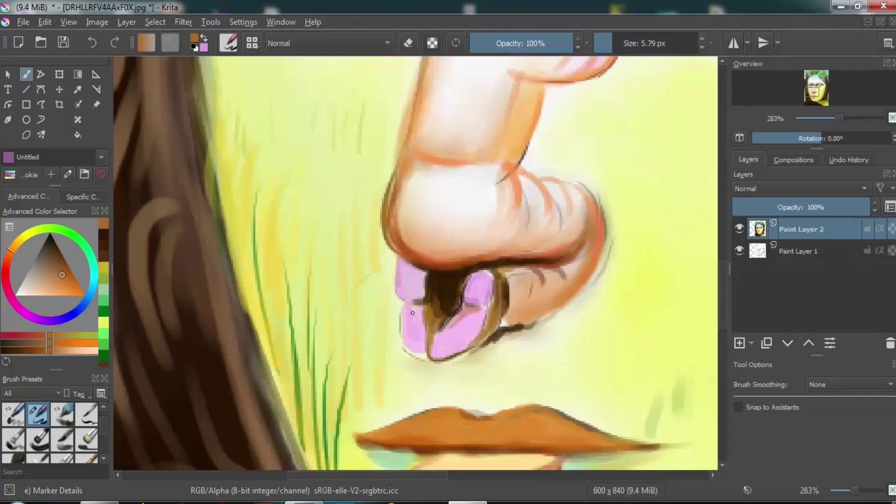
drag(413, 312, 414, 305)
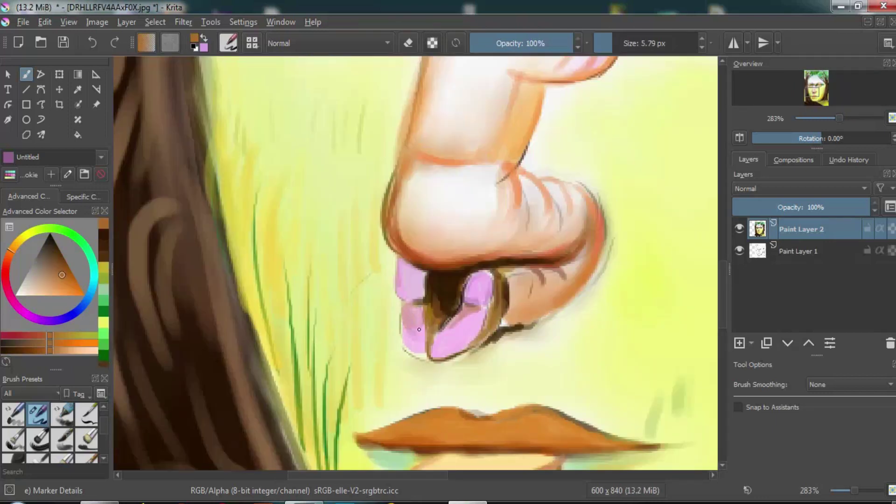
- Sample the nostril's dark brown and touch up the right pink nostril
ctrl+click(404, 259)
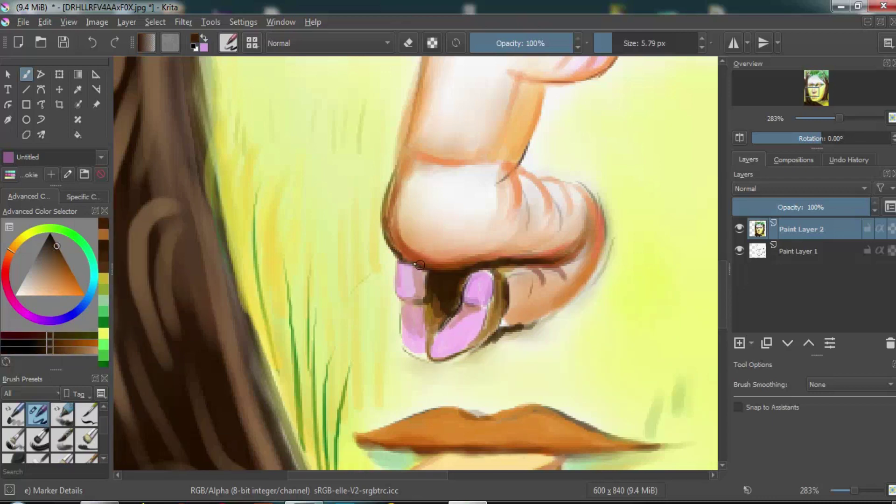
drag(501, 283, 472, 304)
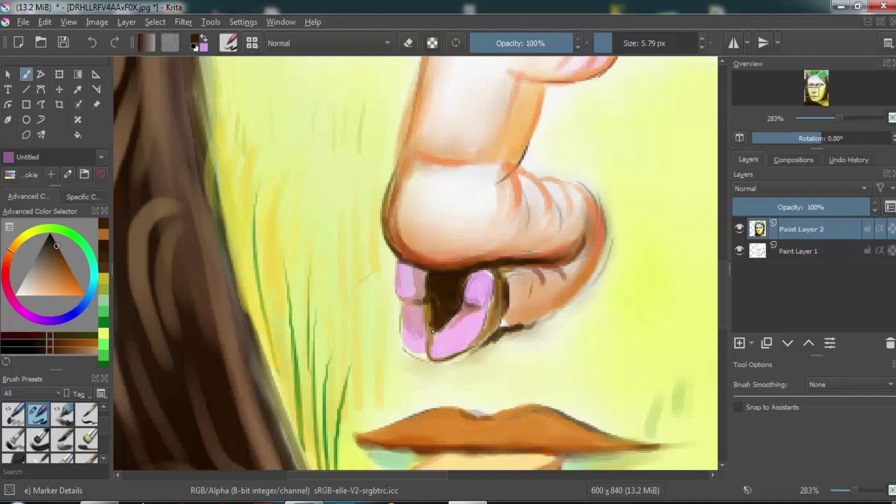
right_click(392, 239)
click(301, 319)
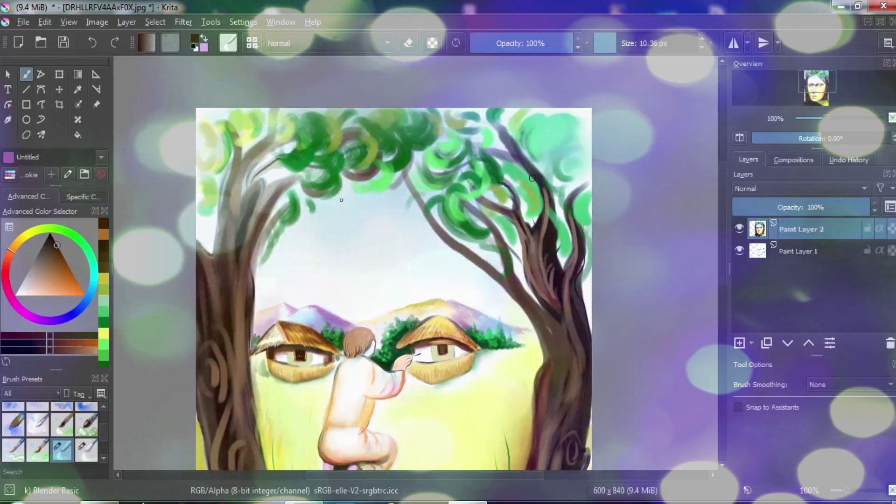
- With the Basic-5 Size brush, dab dark-green leaf shapes into the canopy
click(251, 44)
click(264, 84)
click(71, 234)
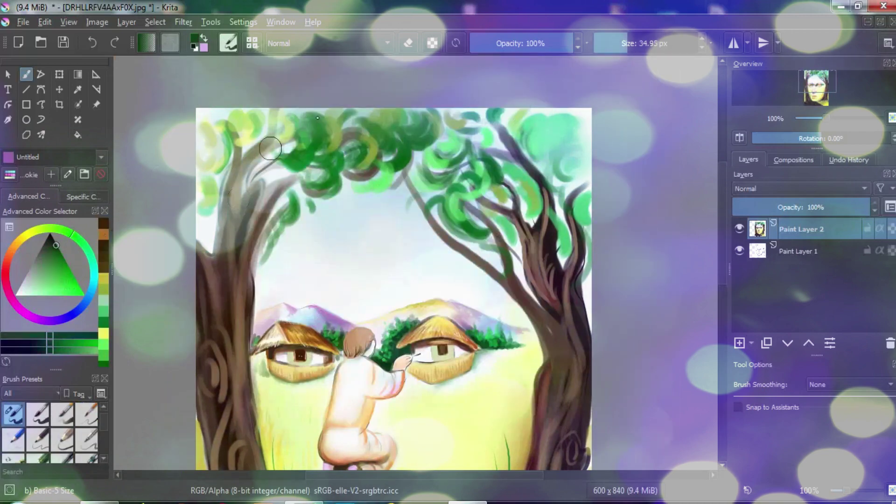
drag(254, 117, 269, 127)
- Add light-green leaf strokes across the middle of the canopy
click(75, 293)
drag(380, 124, 396, 137)
drag(373, 173, 392, 180)
drag(335, 210, 350, 197)
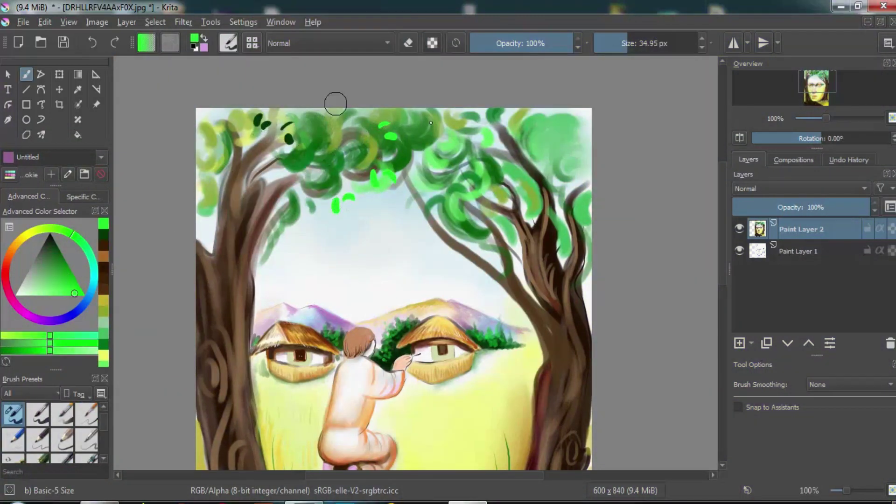
- Add very dark-green leaf dabs at upper right, then lighter green leaves at upper left
key(k)
key(k)
key(k)
drag(542, 166, 567, 163)
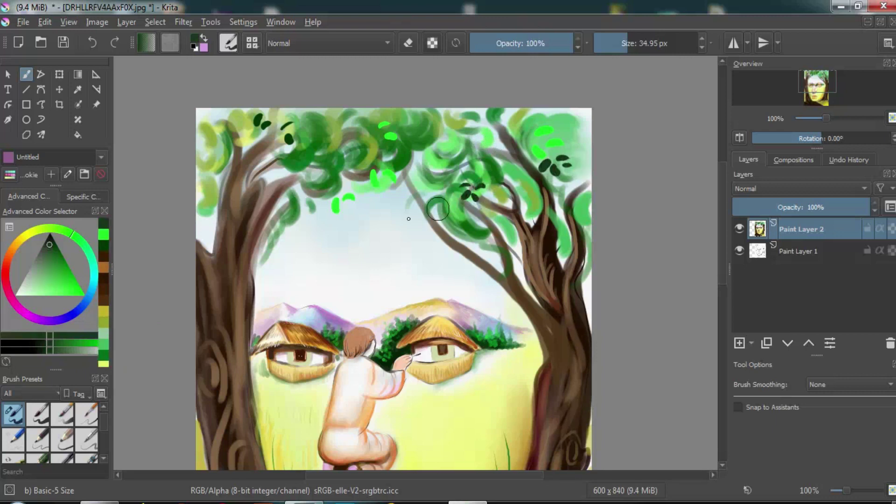
drag(426, 133, 441, 145)
key(l)
key(l)
key(l)
drag(202, 154, 214, 139)
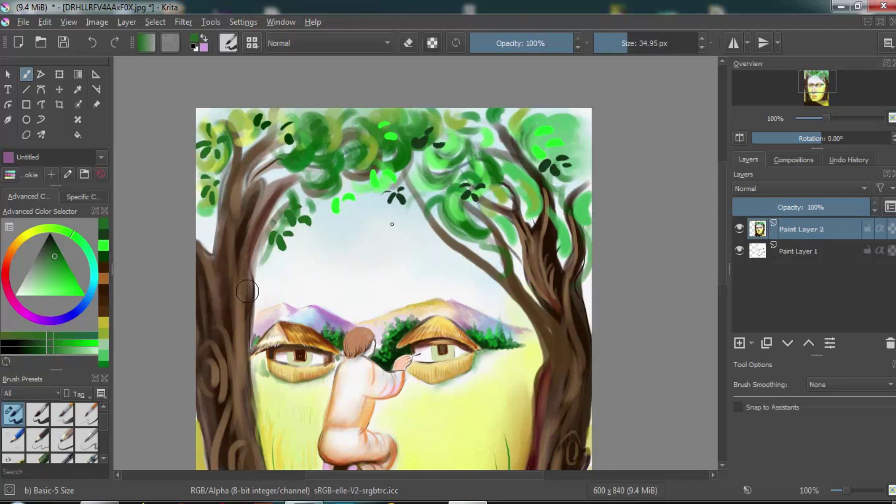
- Shift the colour to yellow-green and scatter yellow-green leaves along the upper canopy
key(l)
key(l)
key(l)
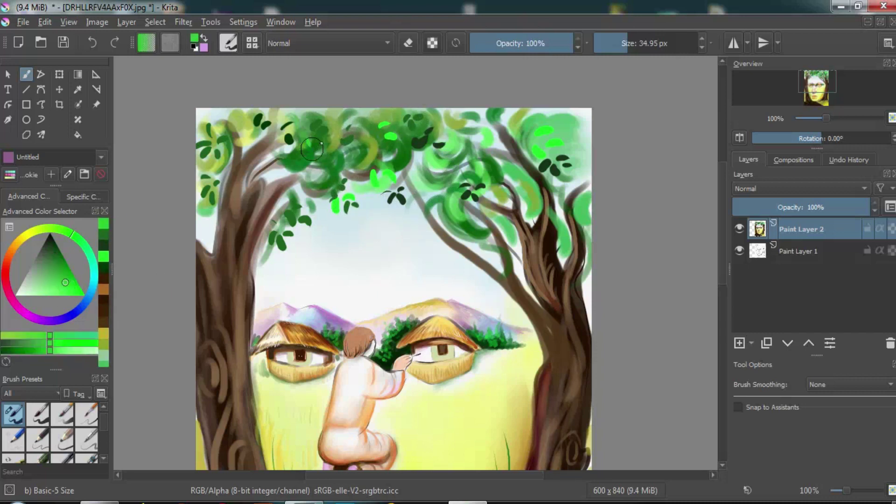
drag(70, 232, 29, 231)
drag(262, 188, 273, 183)
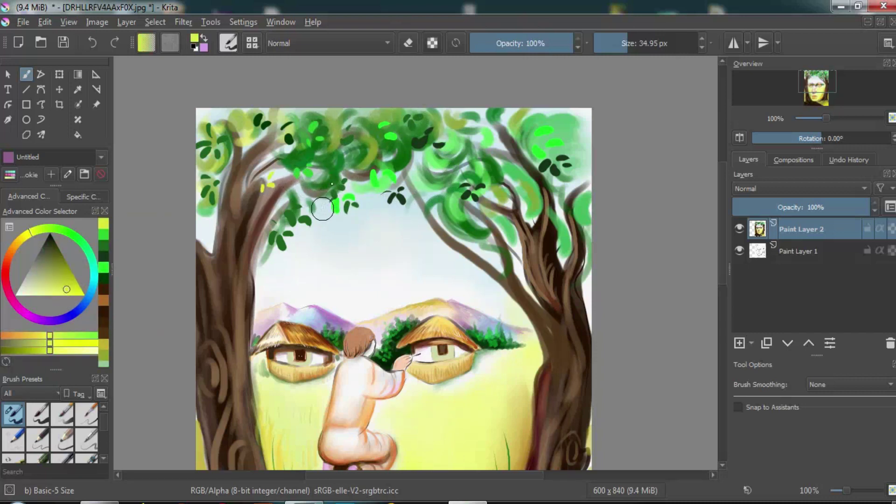
mouse_move(460, 133)
mouse_down()
mouse_move(473, 123)
mouse_move(462, 125)
mouse_up()
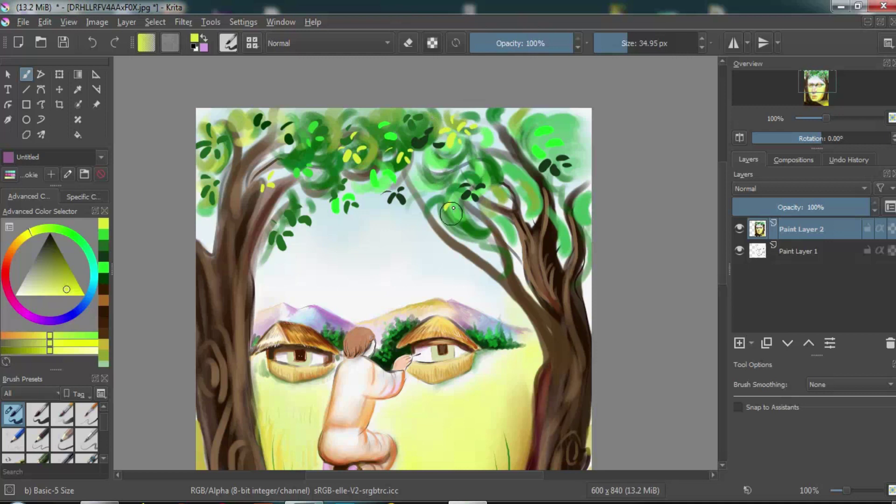
drag(559, 123, 575, 114)
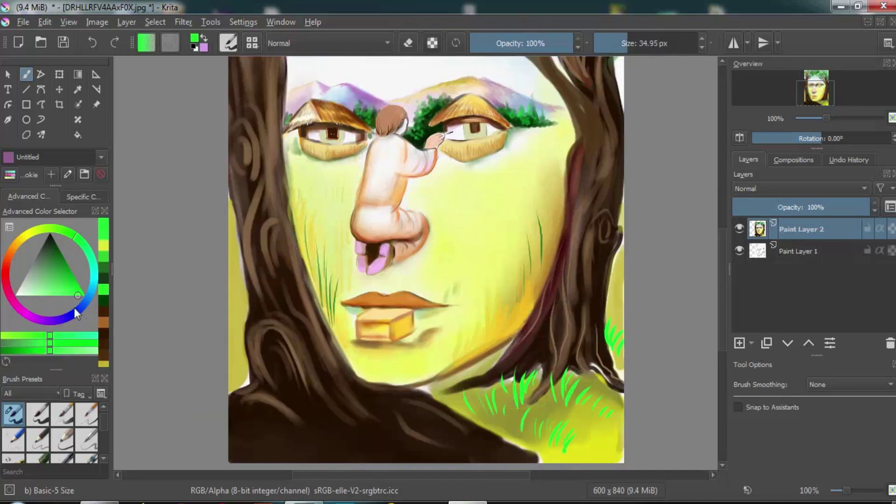
drag(76, 313, 17, 240)
- Paint thin yellow grass blades, then dry-brush yellow texture across the dark tree base
drag(485, 413, 492, 396)
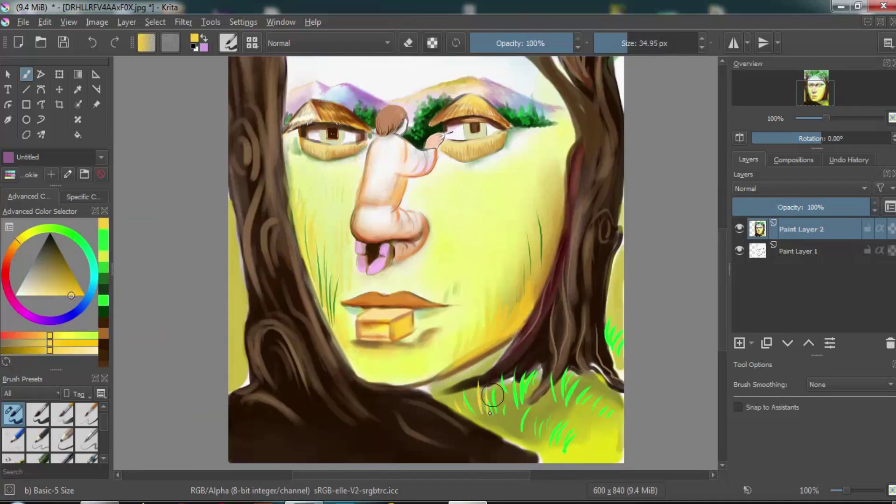
drag(552, 436, 591, 411)
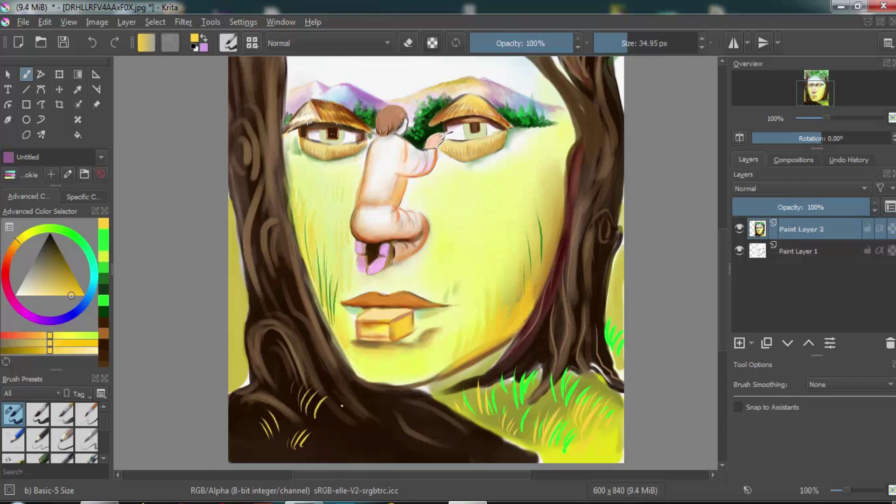
click(229, 43)
click(327, 196)
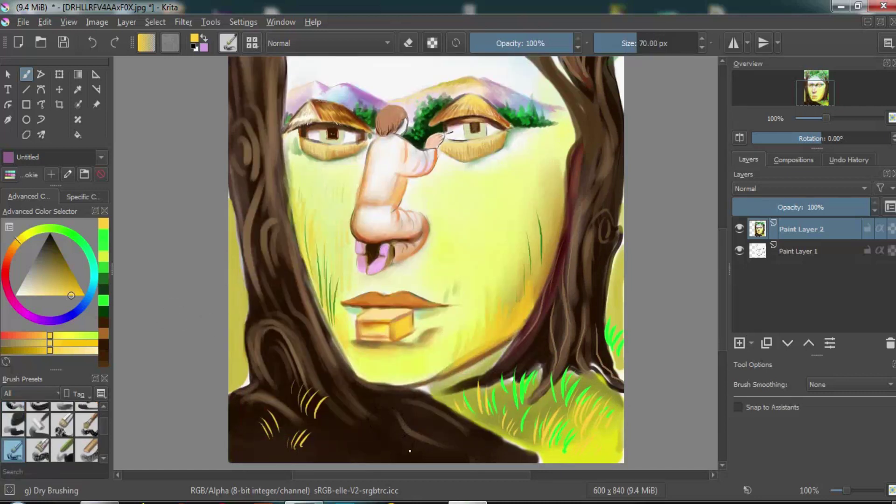
mouse_move(276, 448)
mouse_down()
mouse_move(466, 434)
mouse_move(209, 447)
mouse_up()
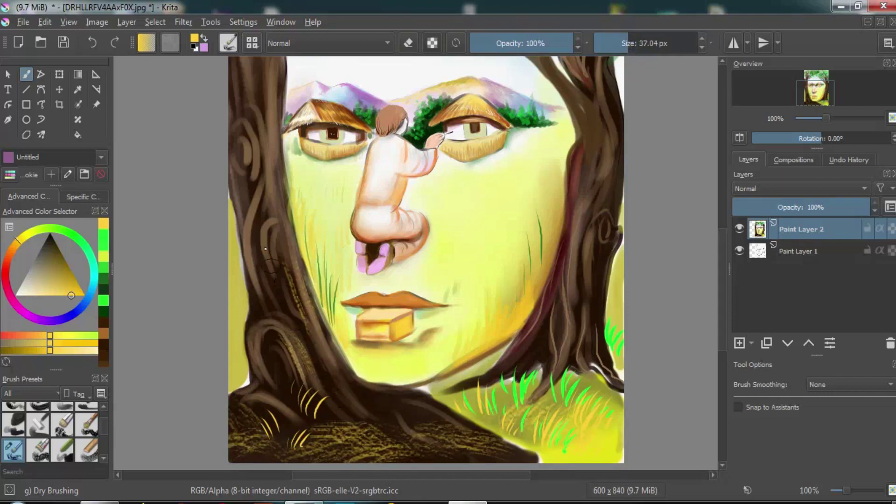
- Add a chalky yellow streak down the left trunk with the Chalk Details brush
click(228, 43)
click(450, 208)
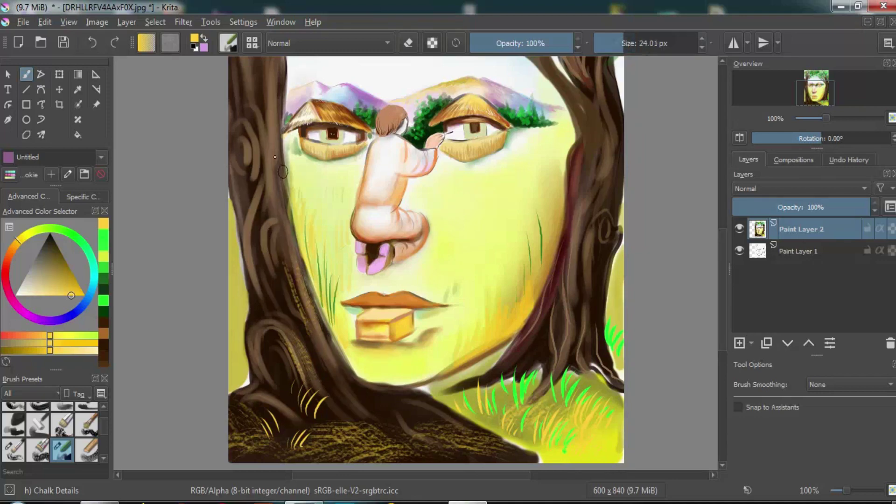
drag(255, 167, 283, 299)
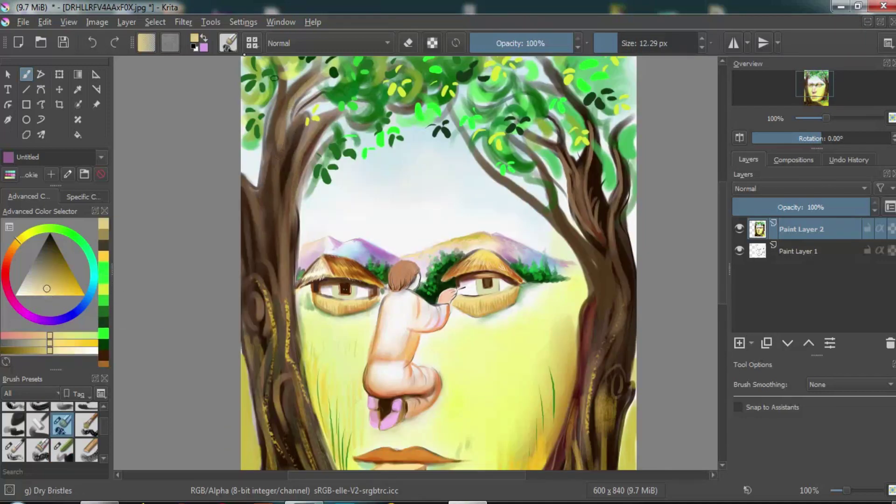
- Pick a brown bark colour and lay a first Pencil-6 Quick Shade stroke near the trunk base
click(228, 43)
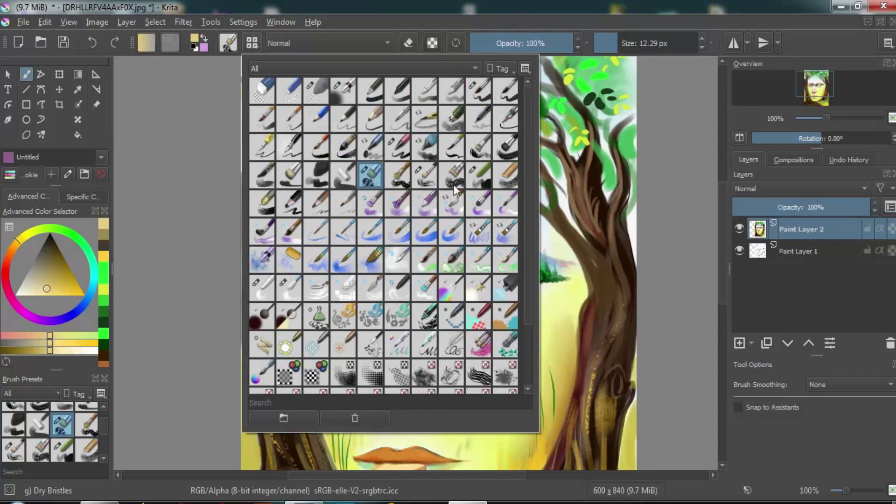
click(454, 190)
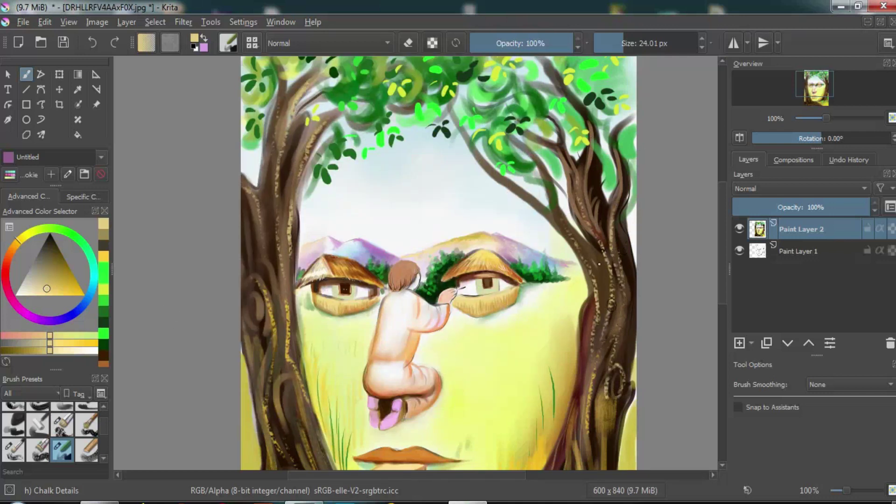
drag(825, 117, 821, 118)
mouse_move(49, 256)
mouse_down()
mouse_move(58, 262)
mouse_move(58, 228)
mouse_up()
click(67, 284)
mouse_move(317, 350)
mouse_down()
mouse_move(327, 327)
mouse_move(354, 319)
mouse_move(364, 326)
mouse_up()
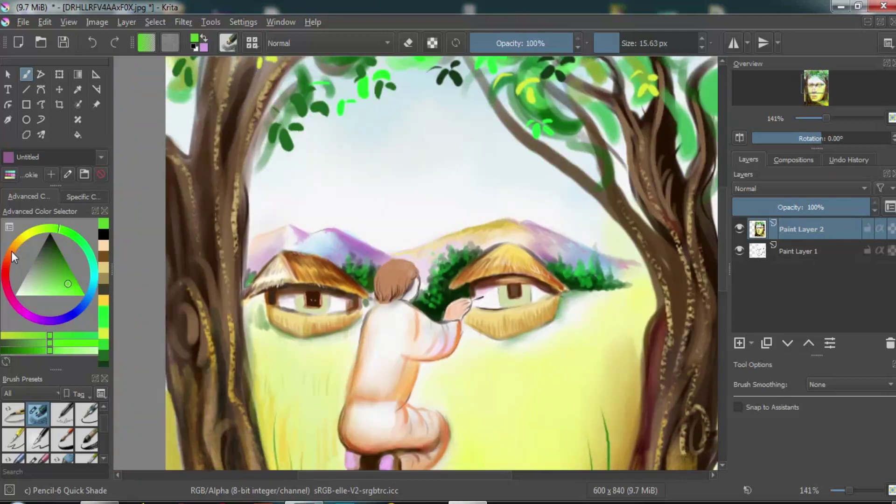
- With a smaller brush, speckle bark texture down the right trunk and blend the dots smoother
drag(619, 43, 612, 43)
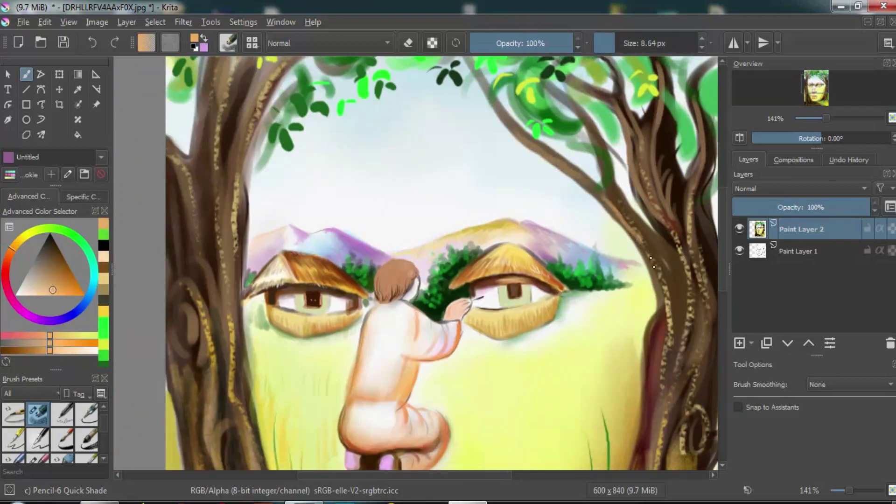
drag(653, 243, 658, 369)
drag(653, 401, 686, 242)
drag(695, 274, 688, 287)
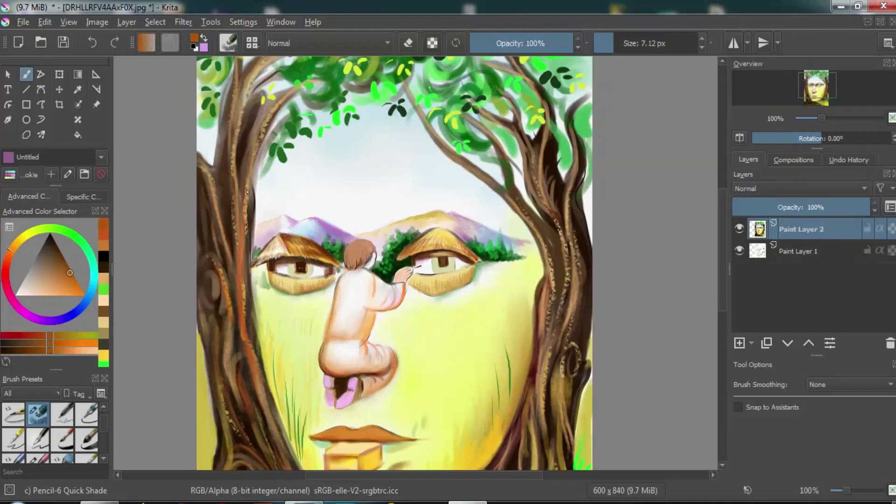
drag(560, 233, 575, 283)
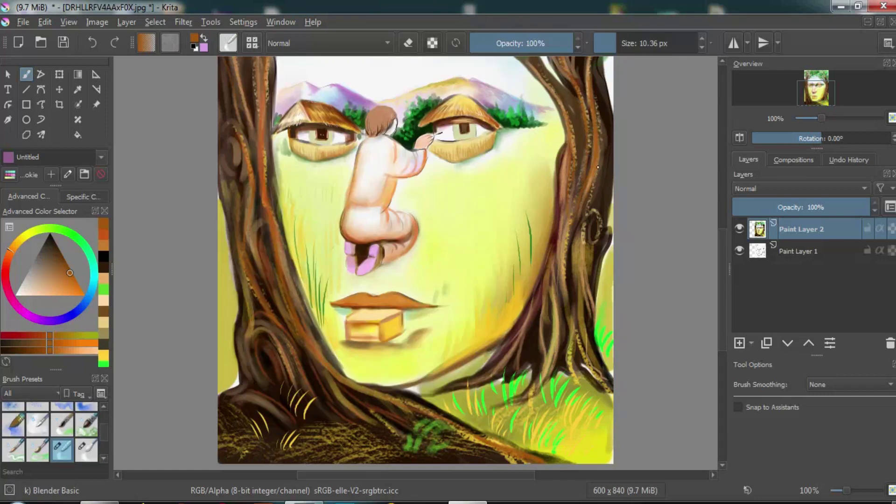
drag(589, 233, 587, 189)
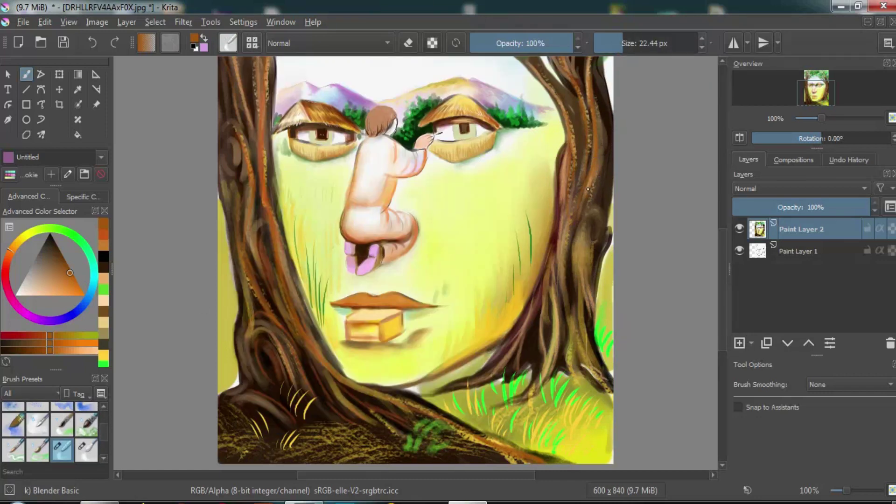